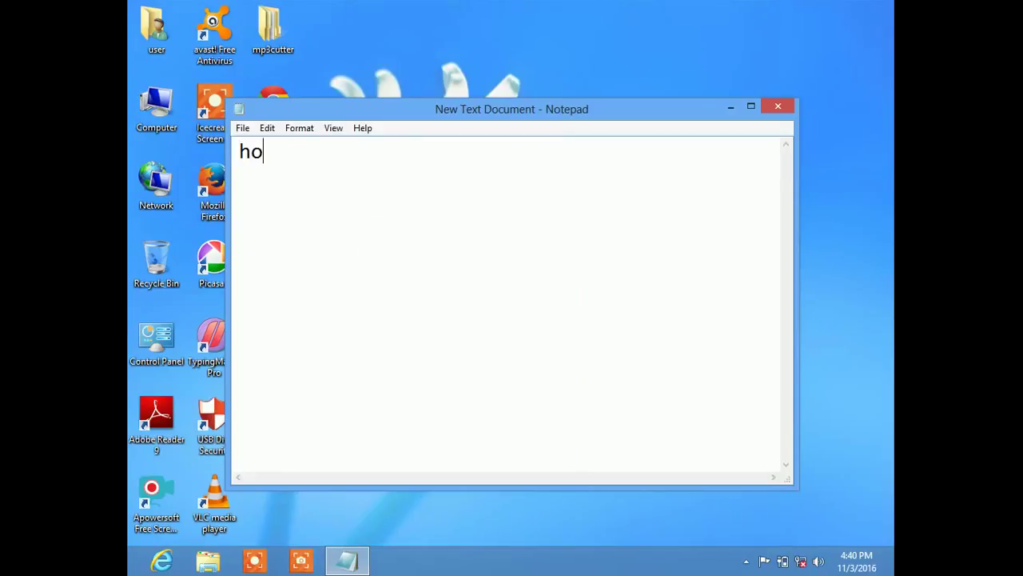
Complete the note's line as "how to install drivers in windows 8 pro using driver solution pack" and minimize the document
{"action": "type", "text": "w to install"}
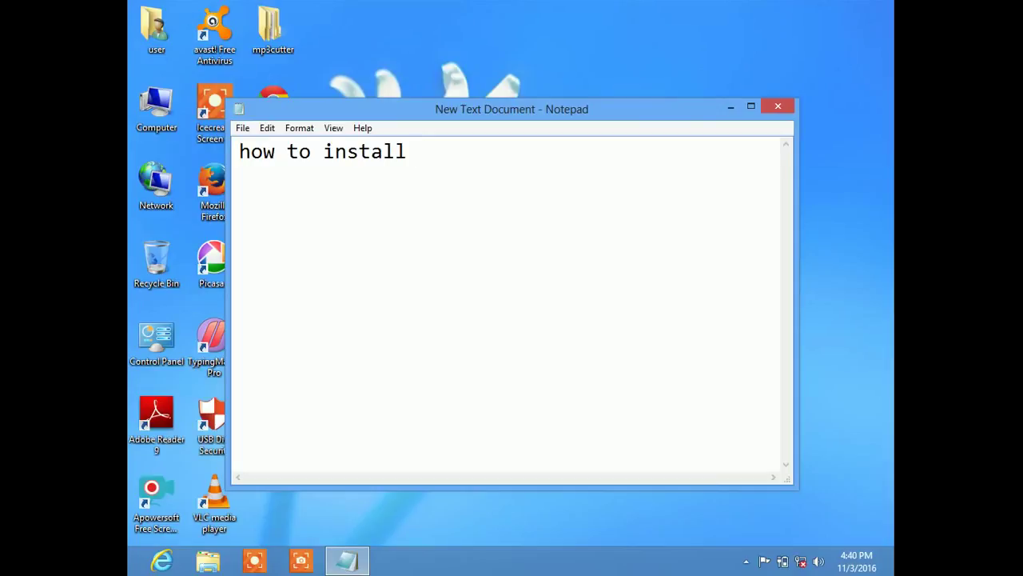
{"action": "type", "text": "vers i"}
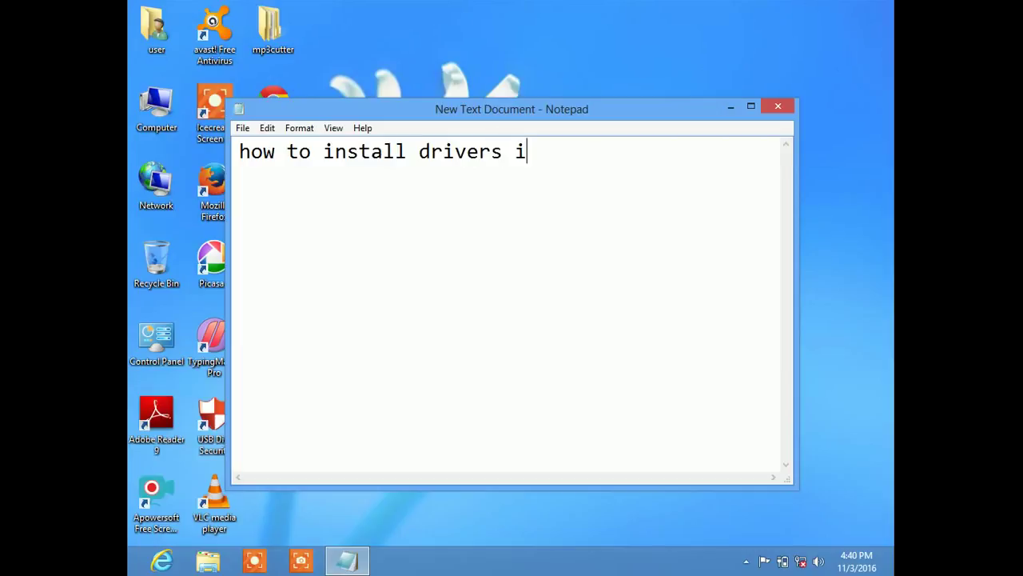
{"action": "type", "text": "n windows"}
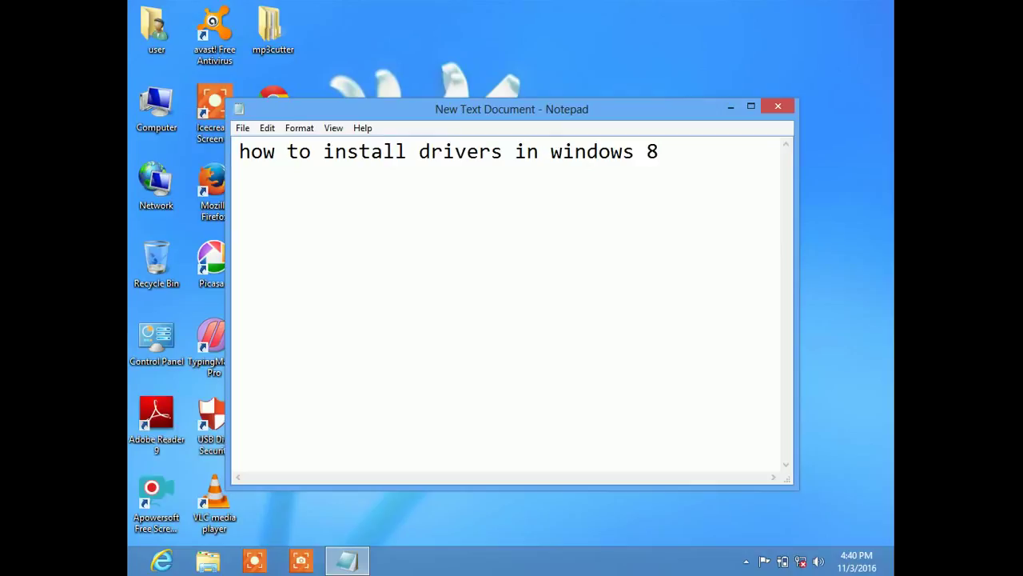
{"action": "type", "text": "8 pro using dri"}
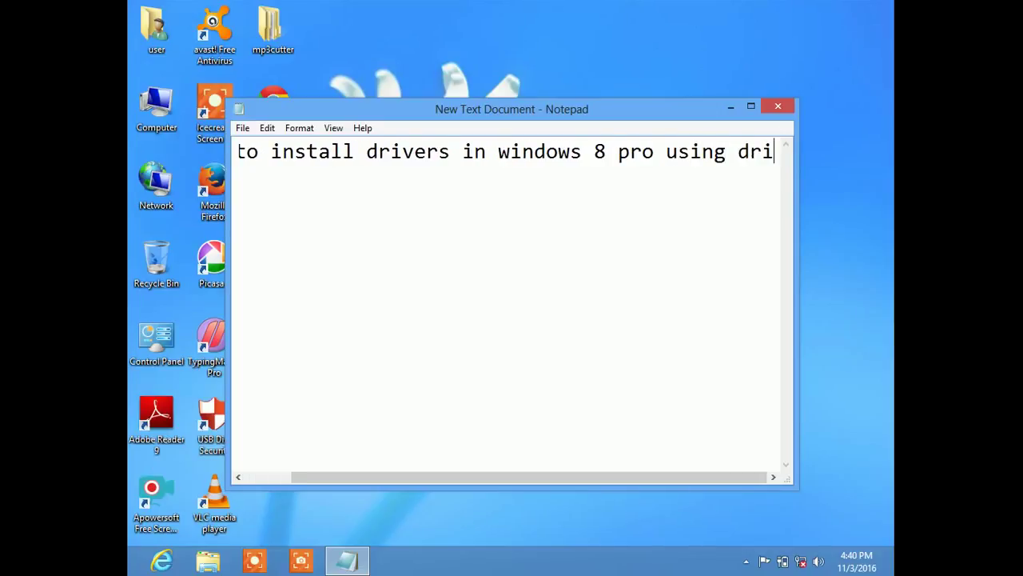
{"action": "type", "text": "ver"}
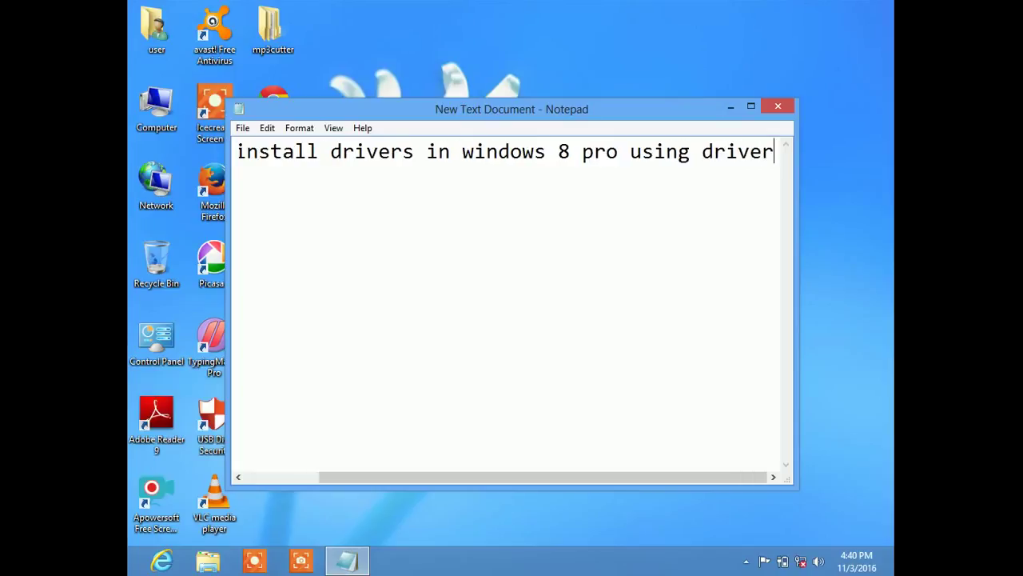
{"action": "type", "text": " s"}
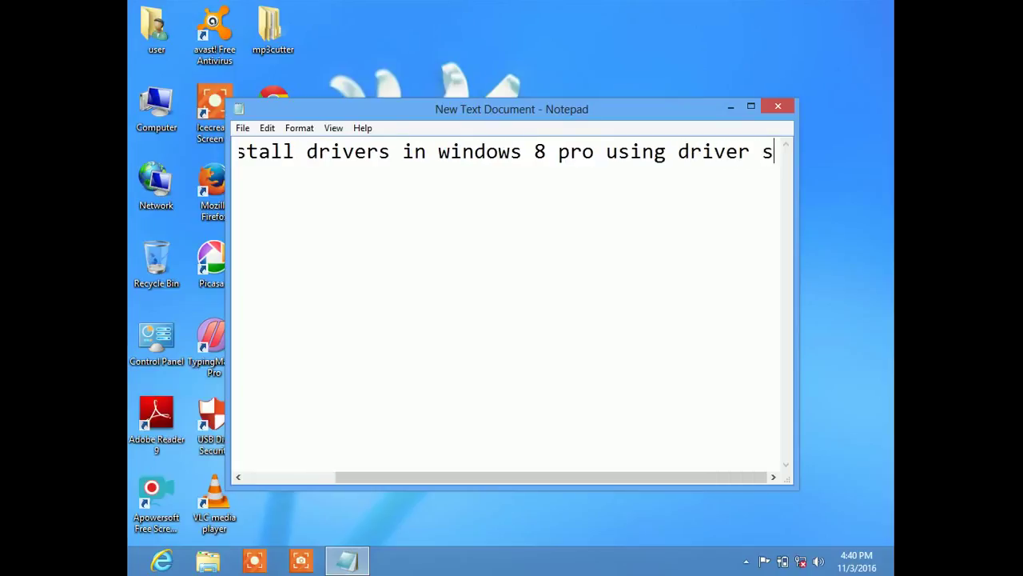
{"action": "type", "text": "olut"}
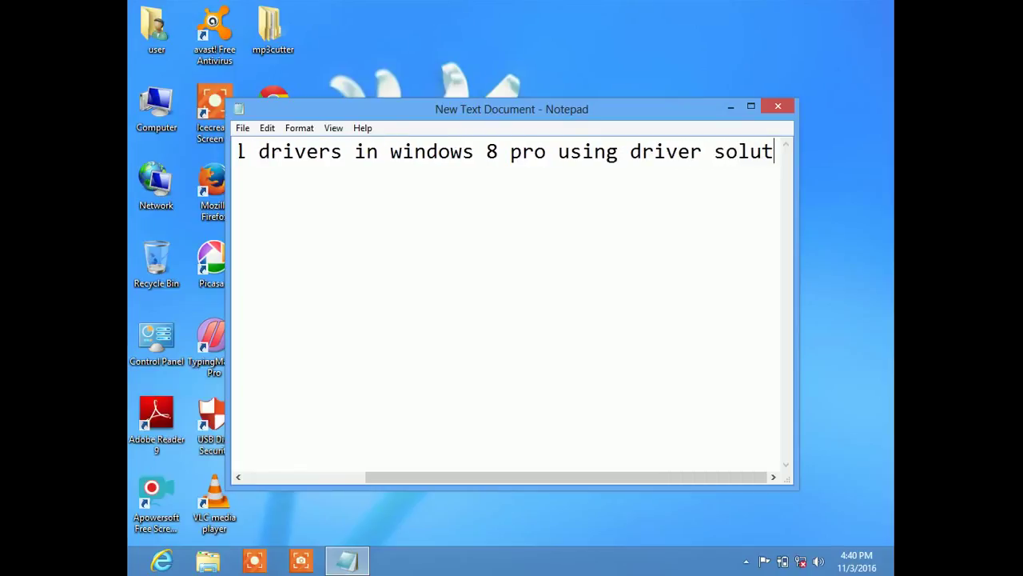
{"action": "type", "text": "i"}
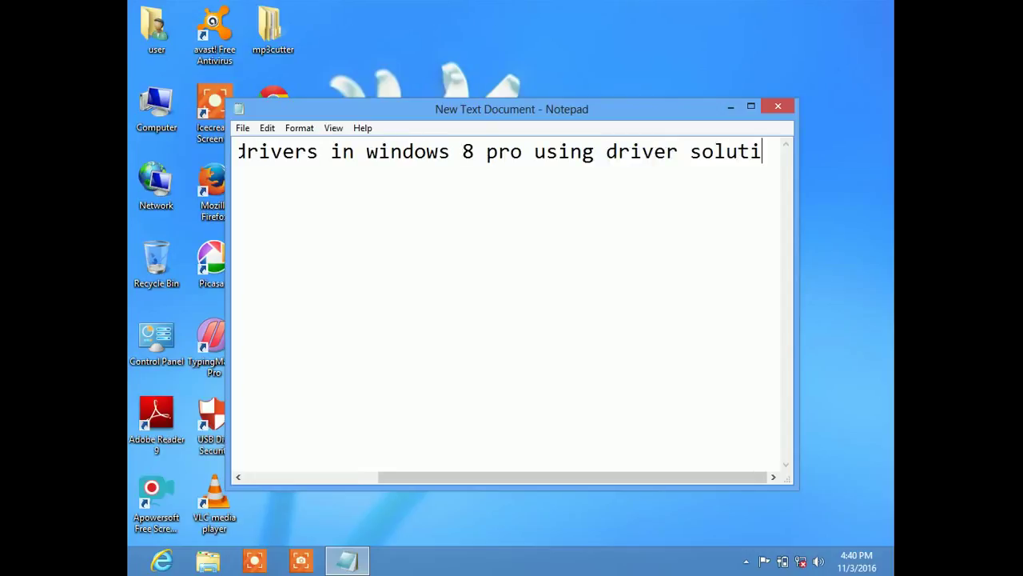
{"action": "type", "text": "on "}
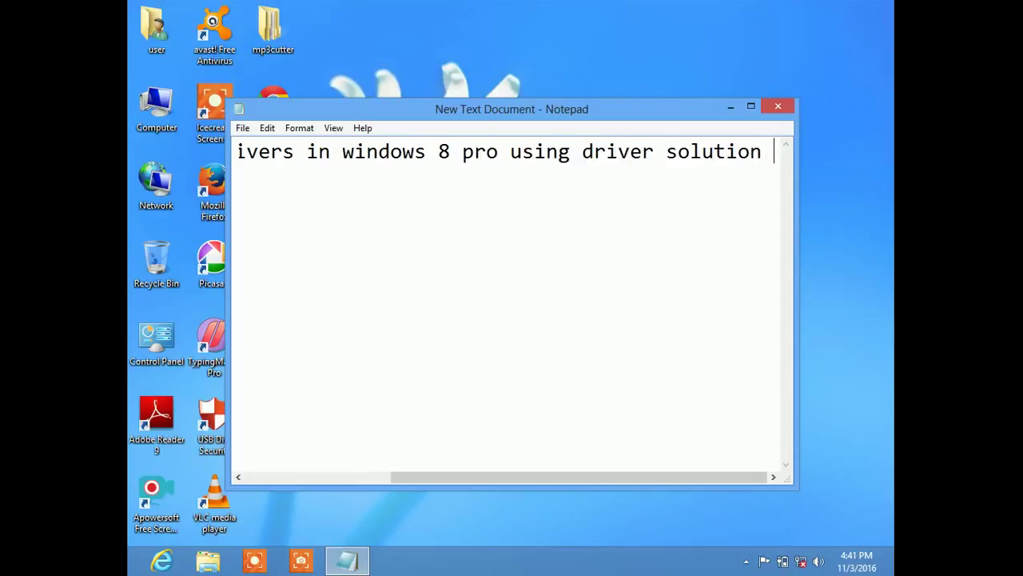
{"action": "type", "text": "pack"}
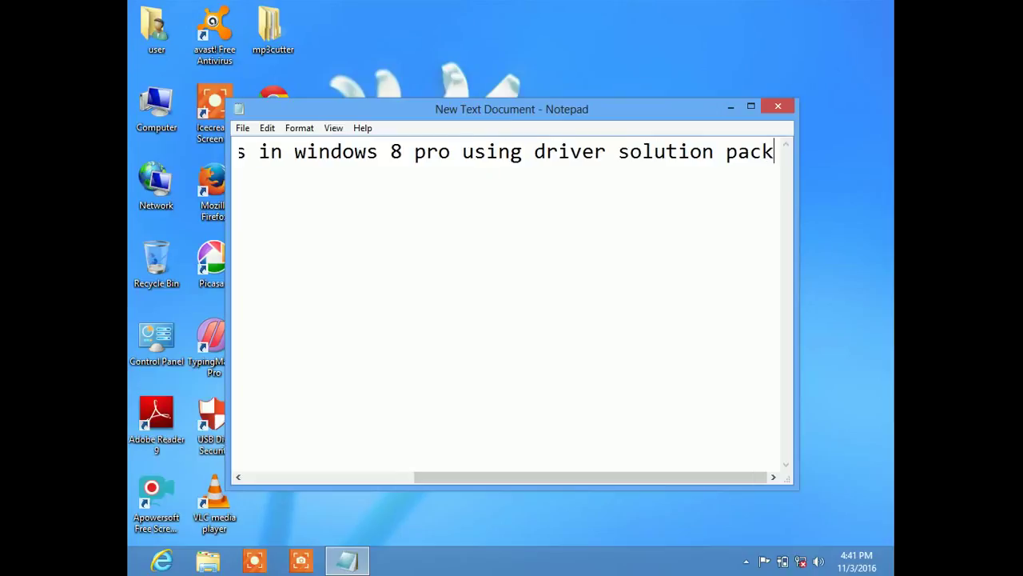
{"action": "key", "text": "Return"}
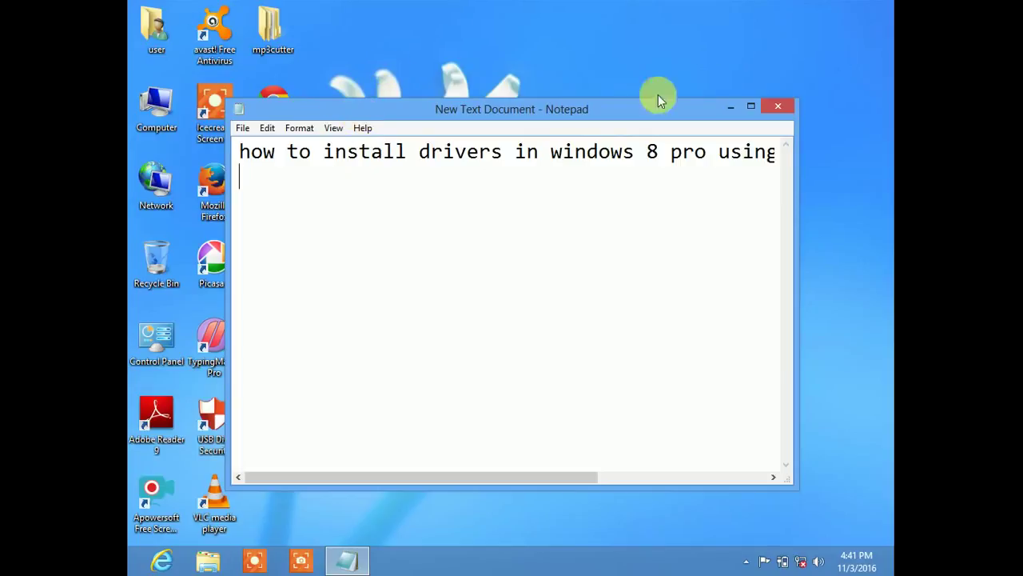
{"action": "left_click", "coordinate": [729, 109]}
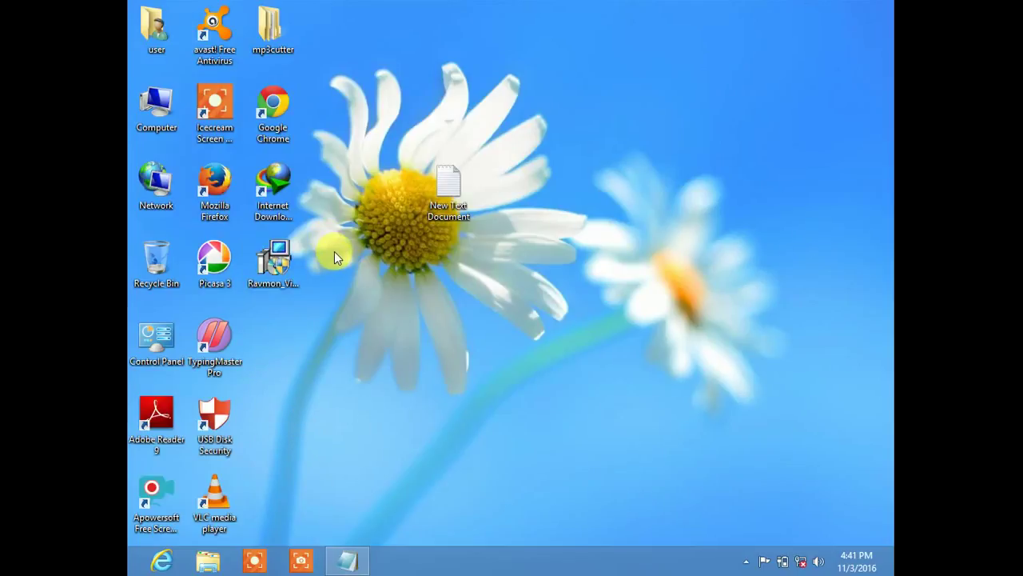
Browse to the folder on the SanDisk (H:) drive that holds the DRP_14.6 disc image
{"action": "right_click", "coordinate": [574, 165]}
{"action": "left_click", "coordinate": [601, 206]}
{"action": "double_click", "coordinate": [156, 108]}
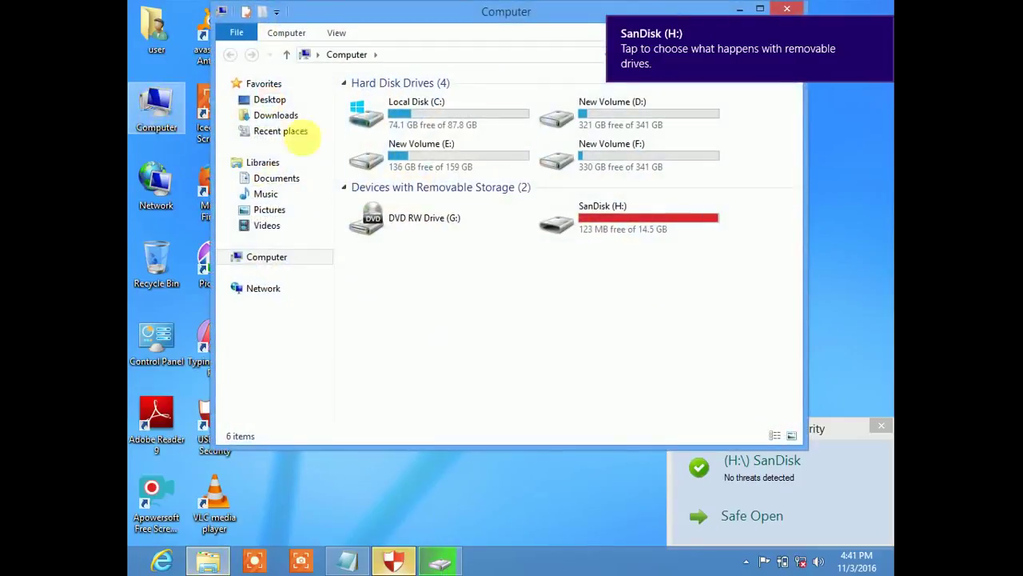
{"action": "mouse_move", "coordinate": [835, 30]}
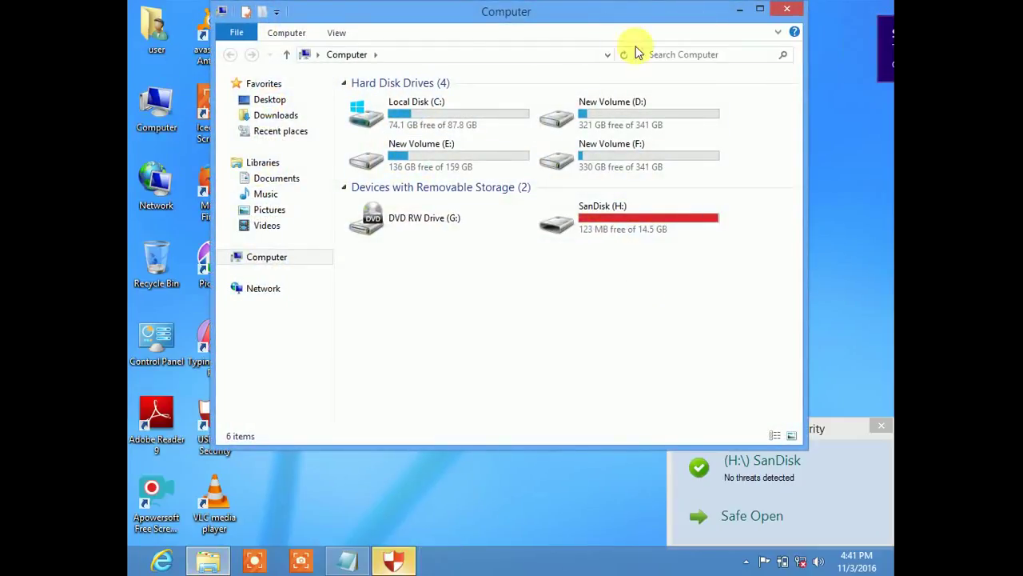
{"action": "left_click", "coordinate": [379, 59]}
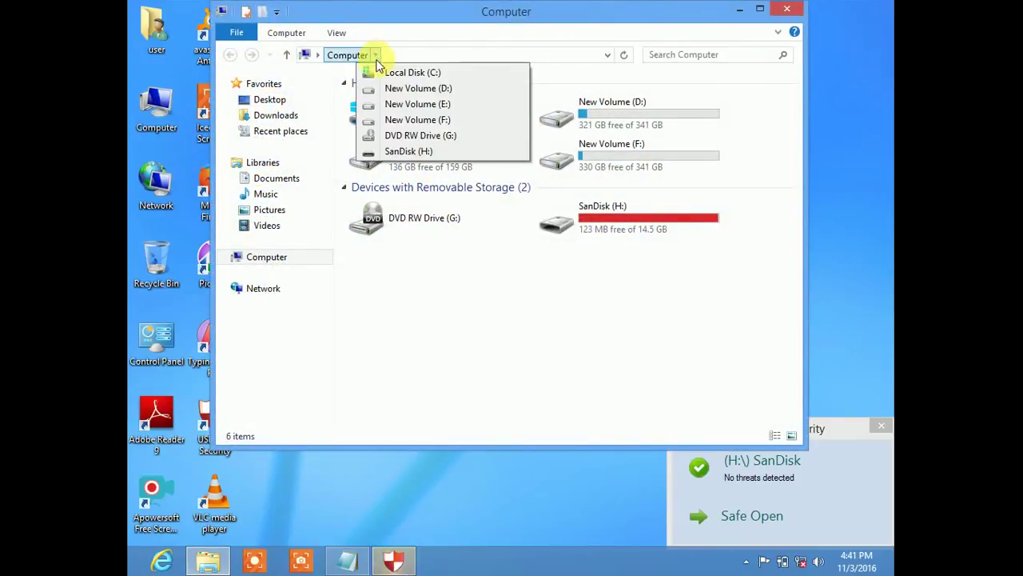
{"action": "left_click", "coordinate": [400, 154]}
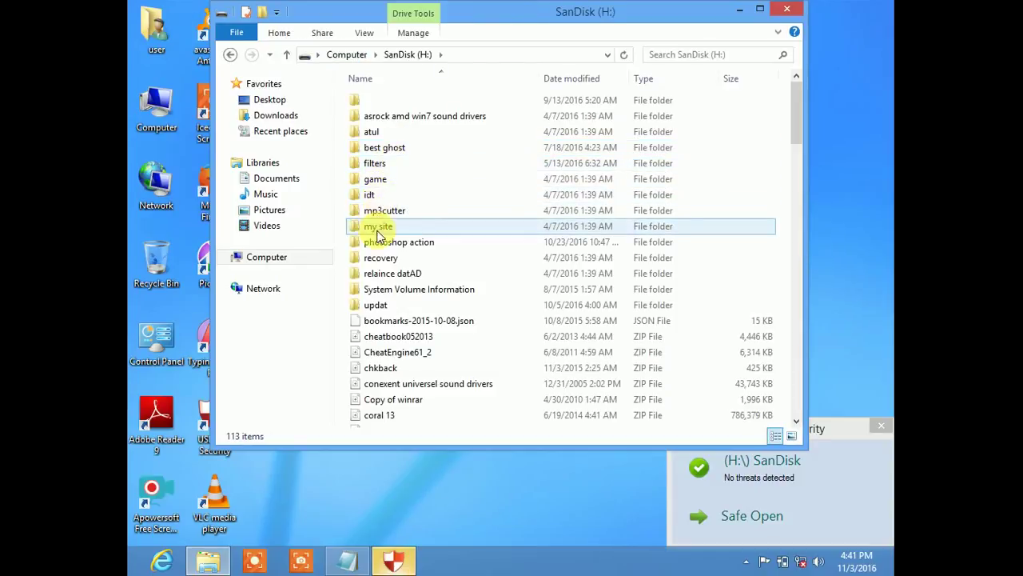
{"action": "double_click", "coordinate": [360, 133]}
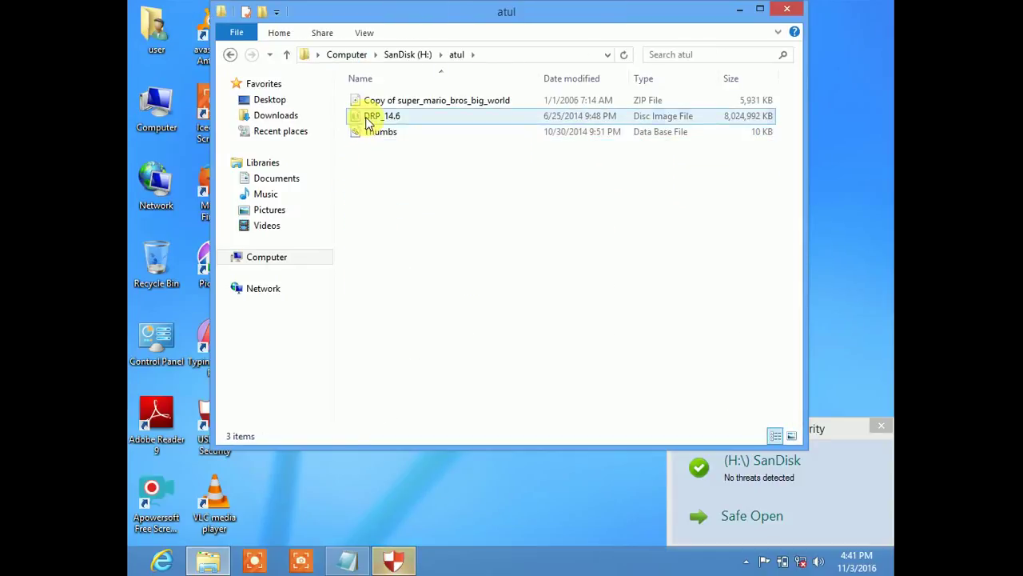
Mount the DRP_14.6 disc image
{"action": "right_click", "coordinate": [368, 122]}
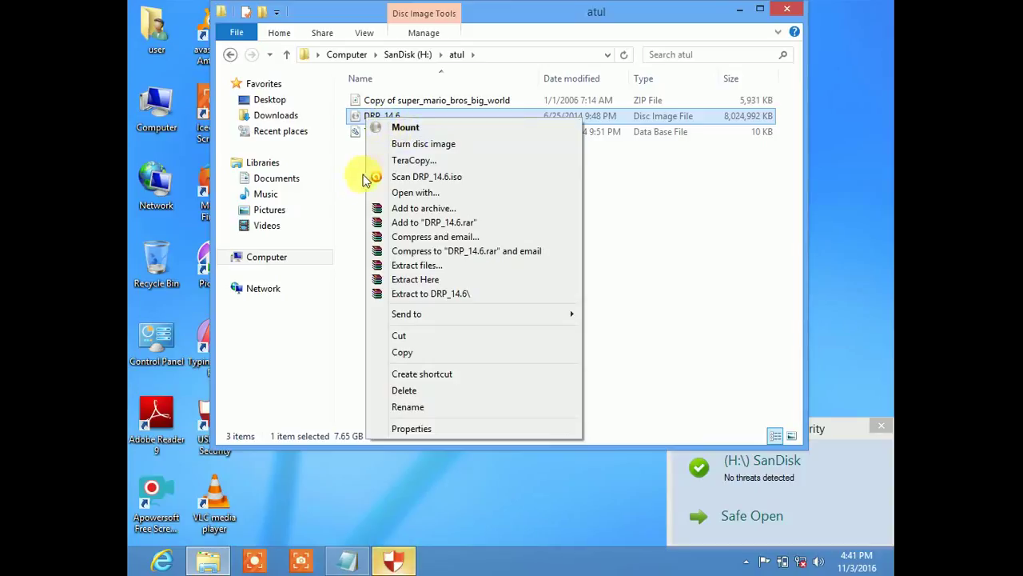
{"action": "left_click", "coordinate": [362, 178]}
{"action": "right_click", "coordinate": [384, 119]}
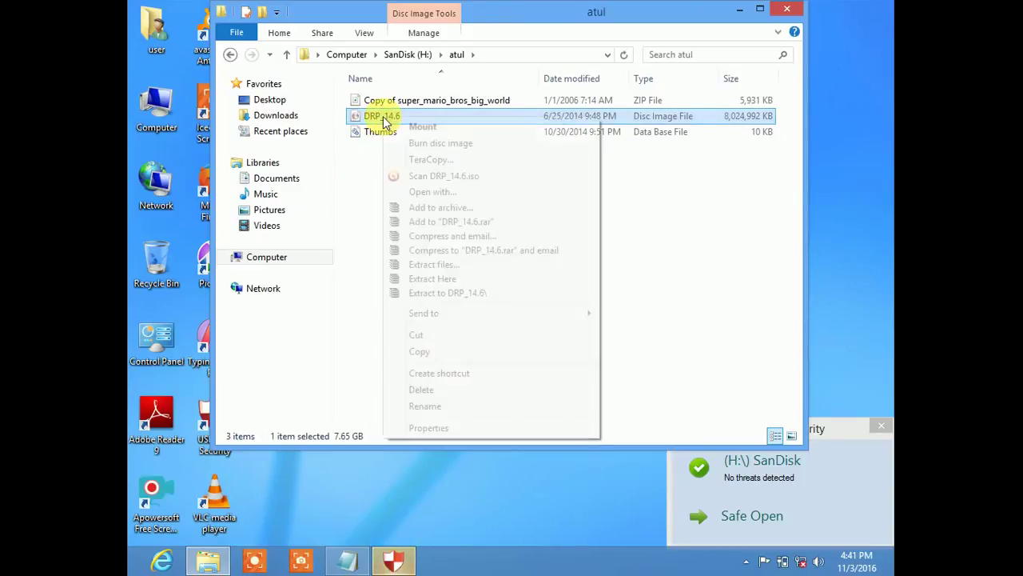
{"action": "left_click", "coordinate": [412, 126]}
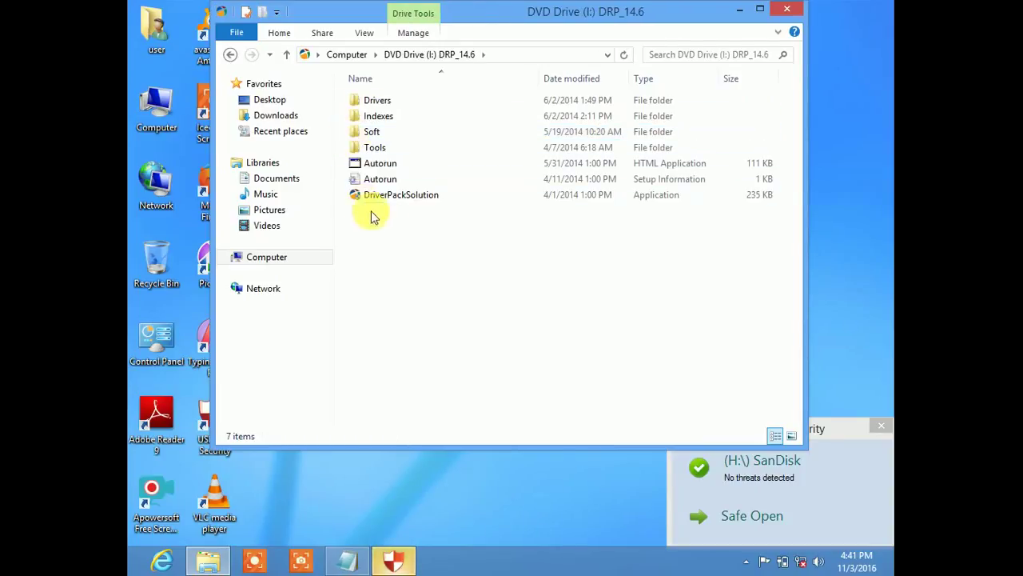
Launch DriverPackSolution from the mounted disc, minimize the folder window and dismiss the USB Disk Security notice
{"action": "left_click", "coordinate": [379, 203]}
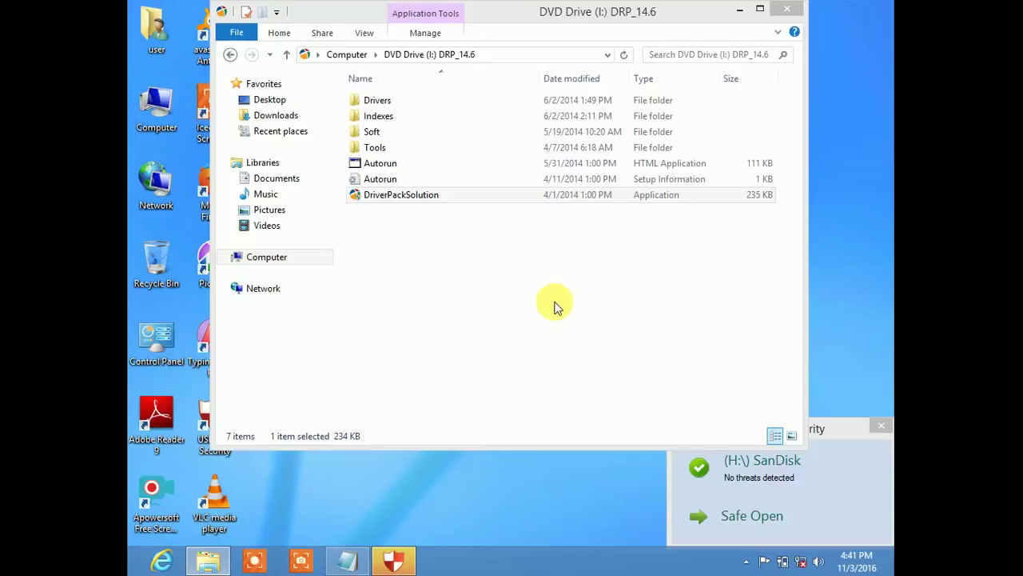
{"action": "left_click", "coordinate": [739, 9]}
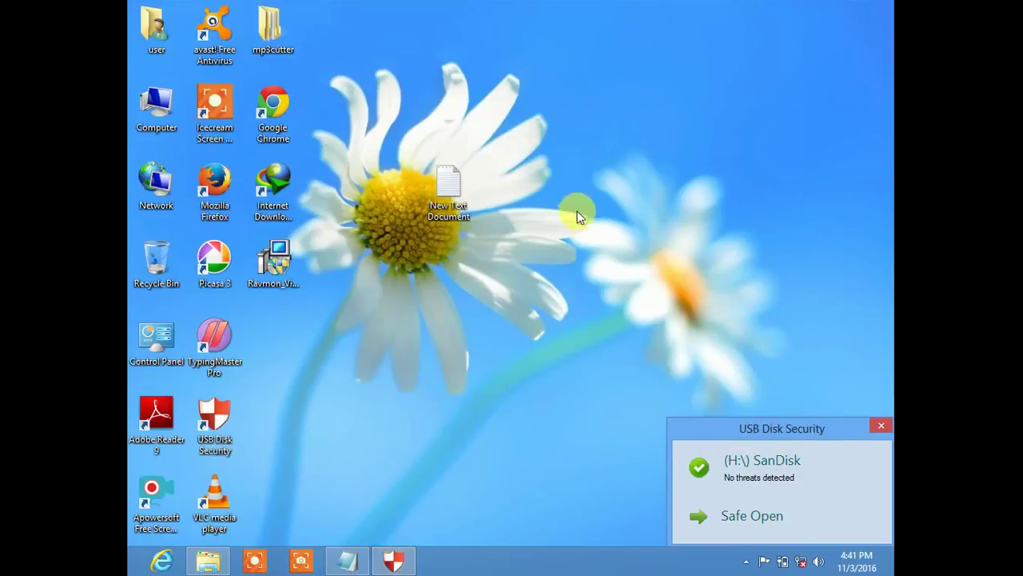
{"action": "left_click", "coordinate": [881, 425]}
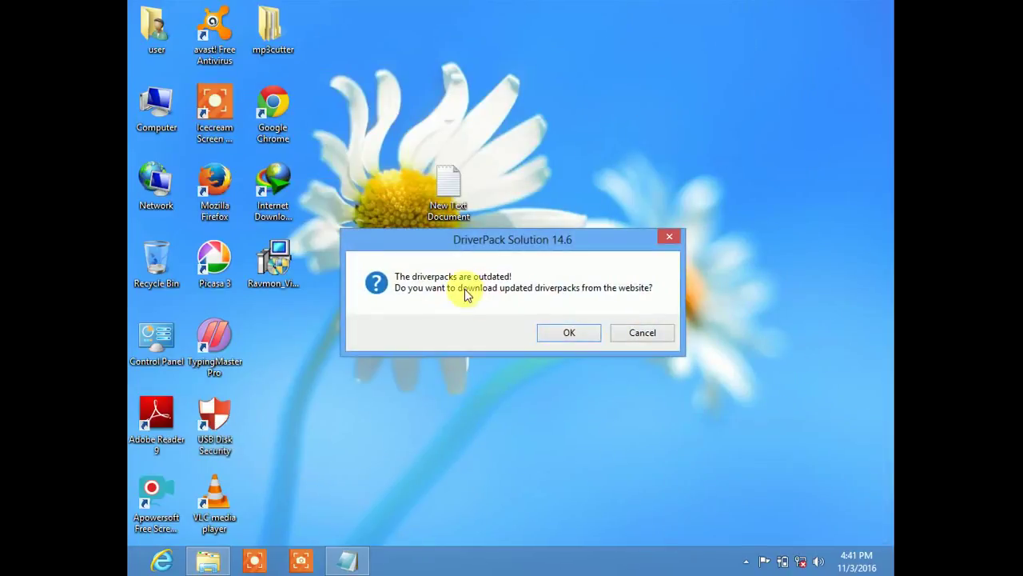
Accept the offer to download updated driverpacks and close the Firefox window it opens
{"action": "left_click_drag", "start_coordinate": [497, 242], "coordinate": [527, 187]}
{"action": "left_click", "coordinate": [584, 267]}
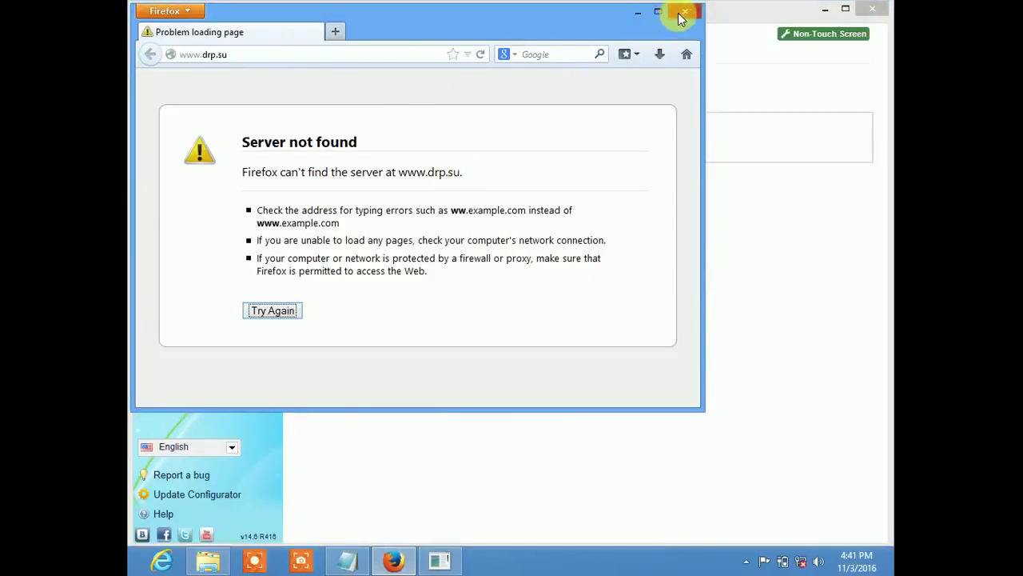
{"action": "left_click", "coordinate": [684, 12]}
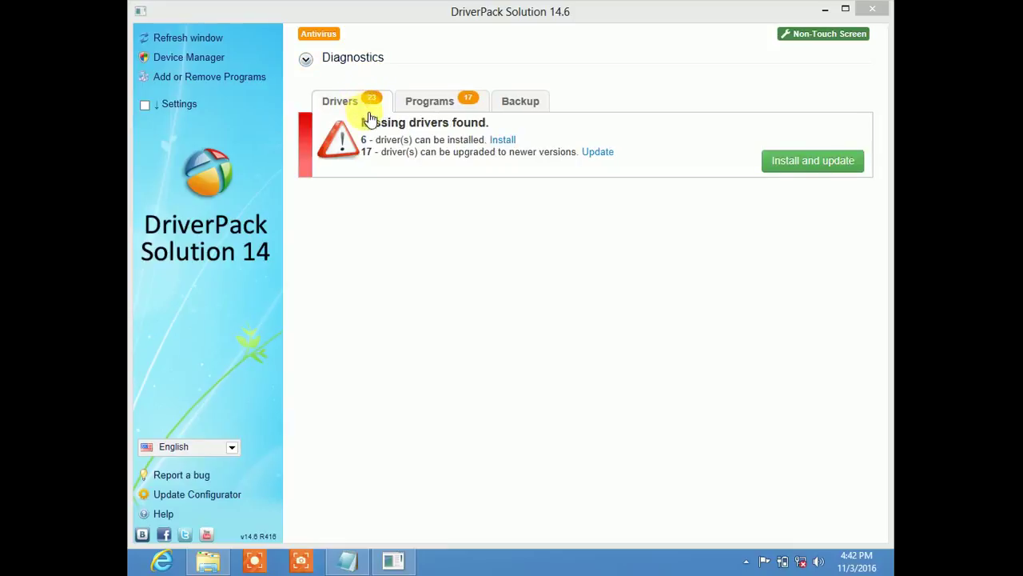
Turn on Settings and Expert mode in DriverPack Solution and go through the list of missing drivers and driver updates
{"action": "left_click", "coordinate": [146, 106]}
{"action": "left_click", "coordinate": [146, 121]}
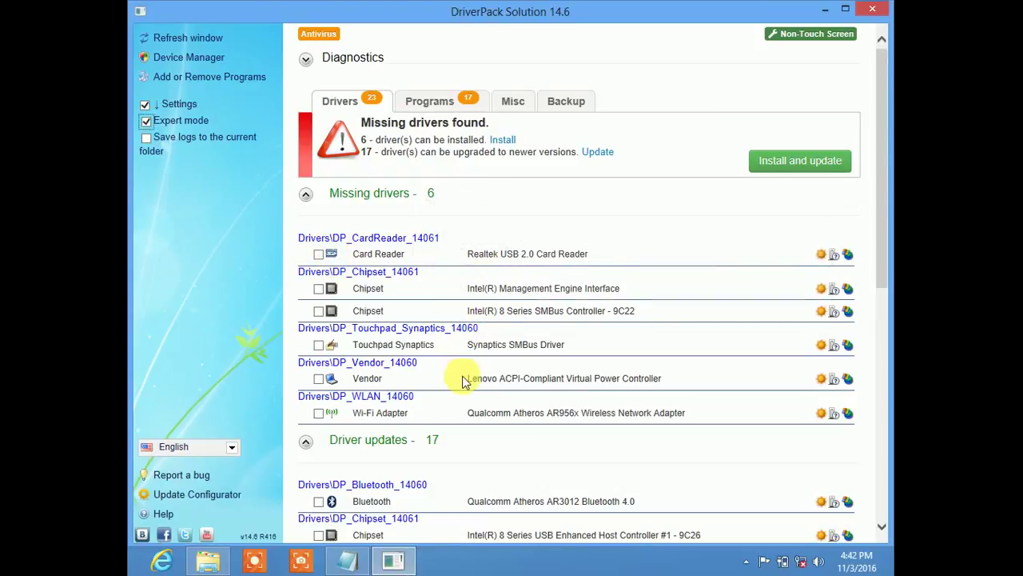
{"action": "left_click_drag", "start_coordinate": [887, 242], "coordinate": [885, 452]}
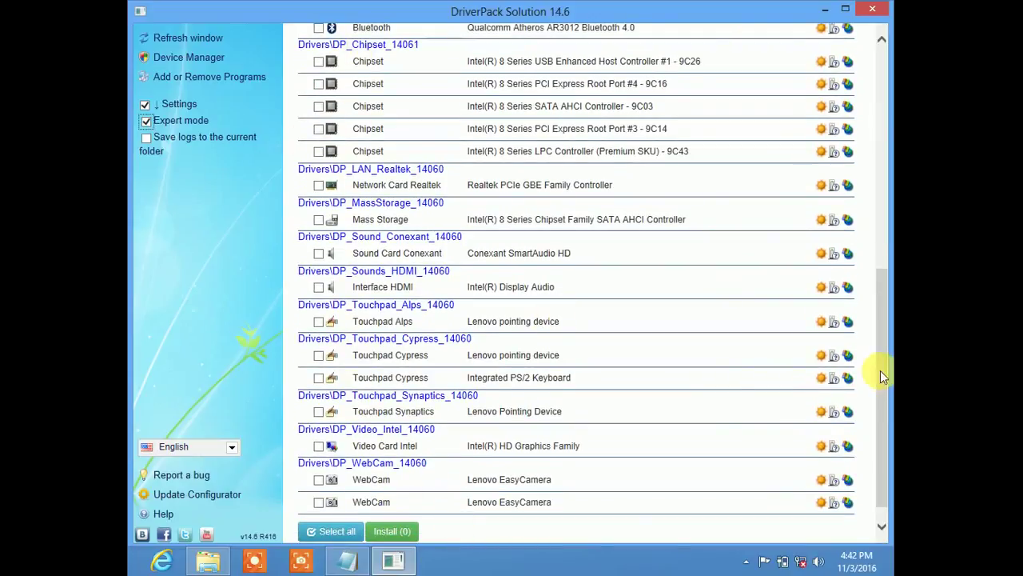
{"action": "left_click_drag", "start_coordinate": [880, 371], "coordinate": [881, 404]}
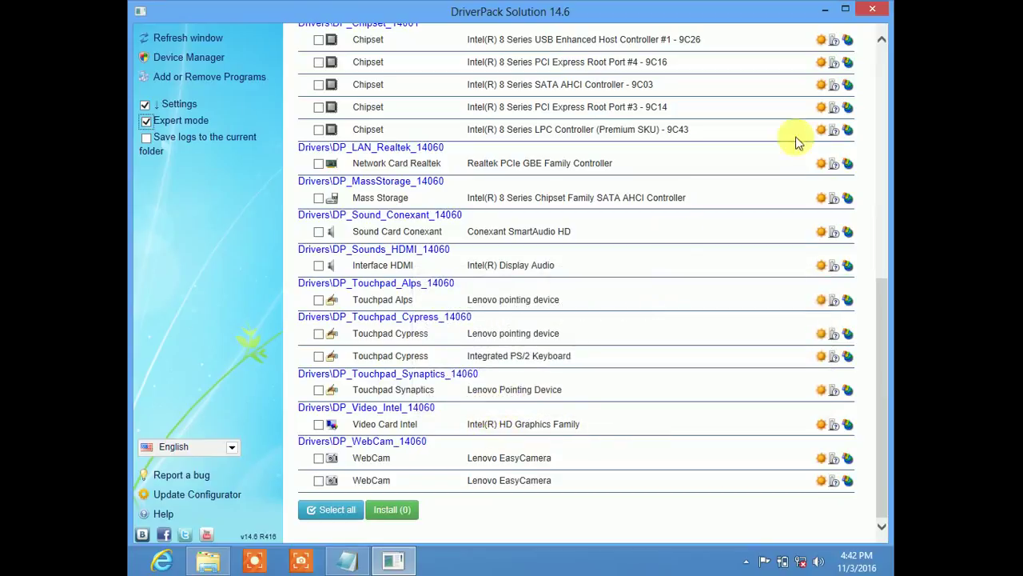
Examine the display adapter and the other devices without drivers in Device Manager under Computer Management
{"action": "left_click", "coordinate": [825, 9]}
{"action": "right_click", "coordinate": [160, 108]}
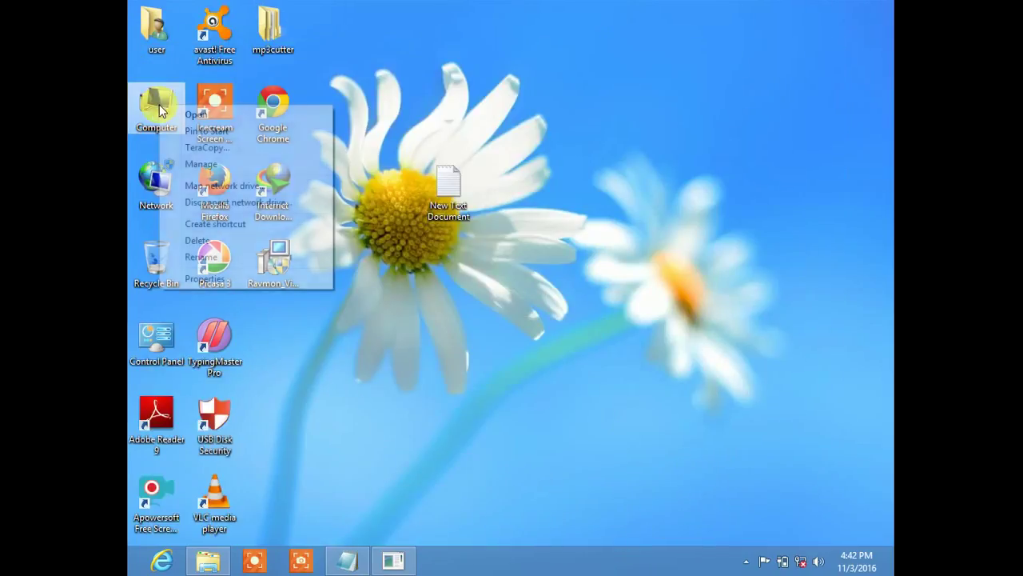
{"action": "left_click", "coordinate": [230, 161]}
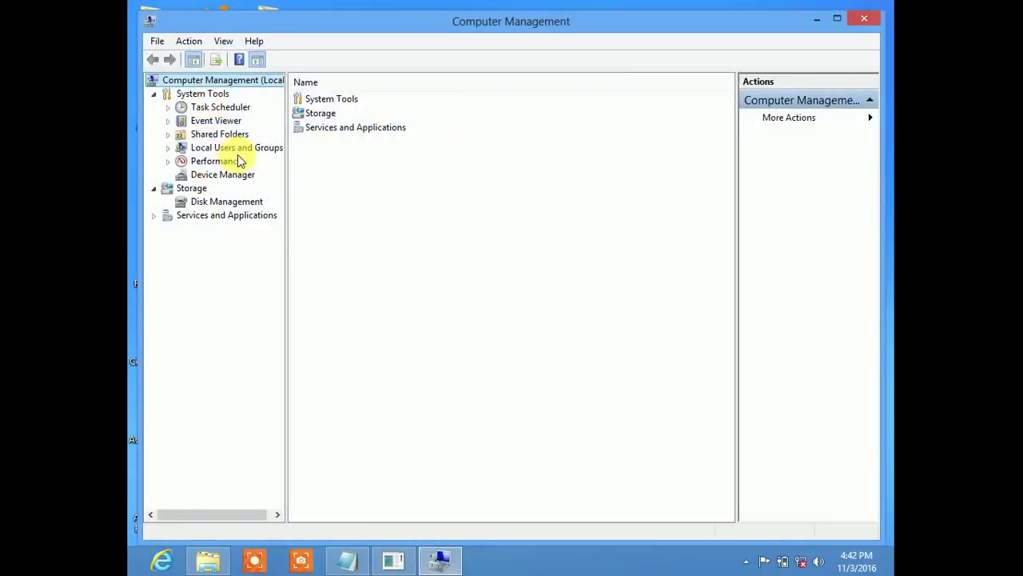
{"action": "left_click", "coordinate": [223, 176]}
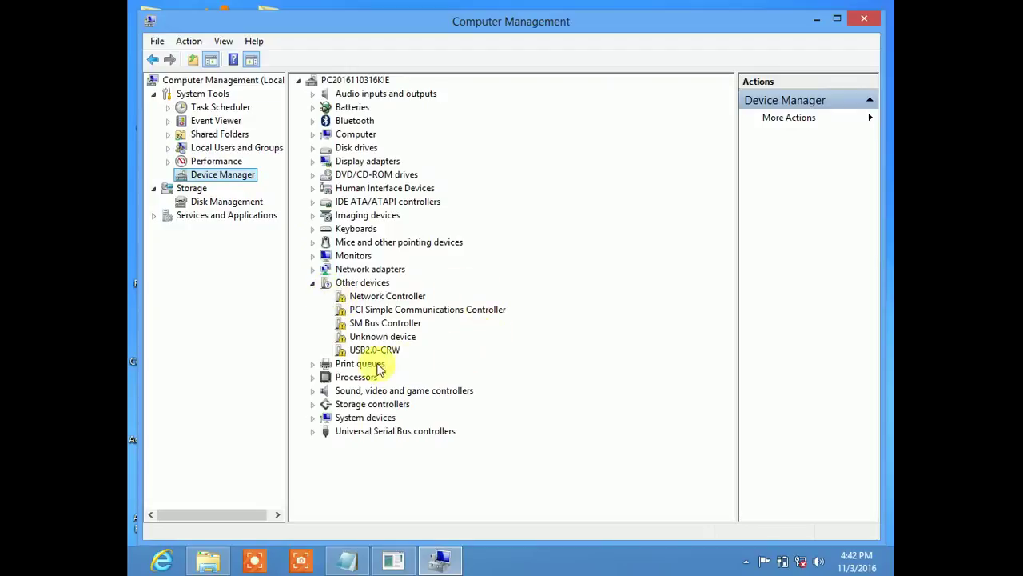
{"action": "left_click", "coordinate": [312, 161]}
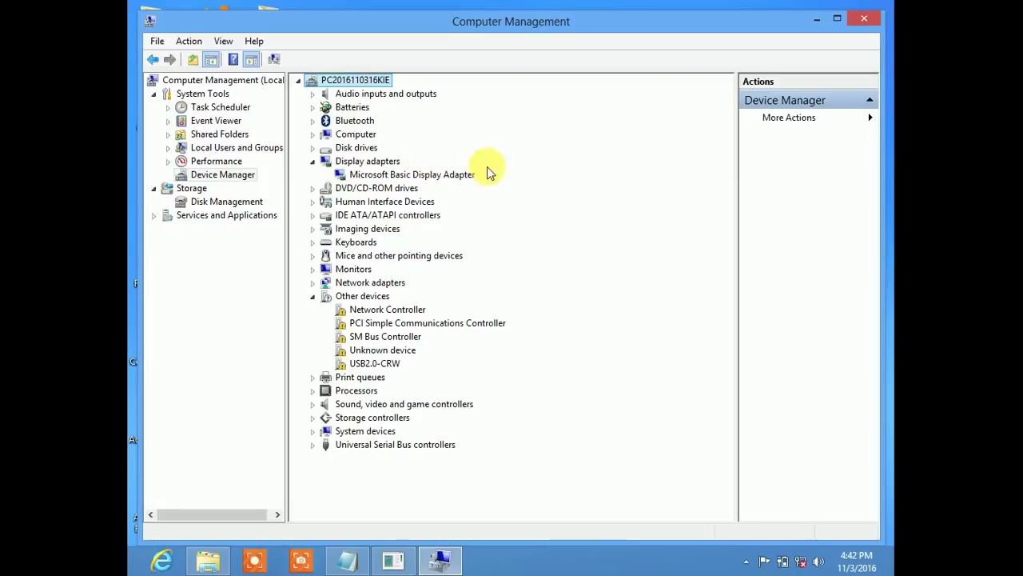
{"action": "left_click", "coordinate": [818, 18]}
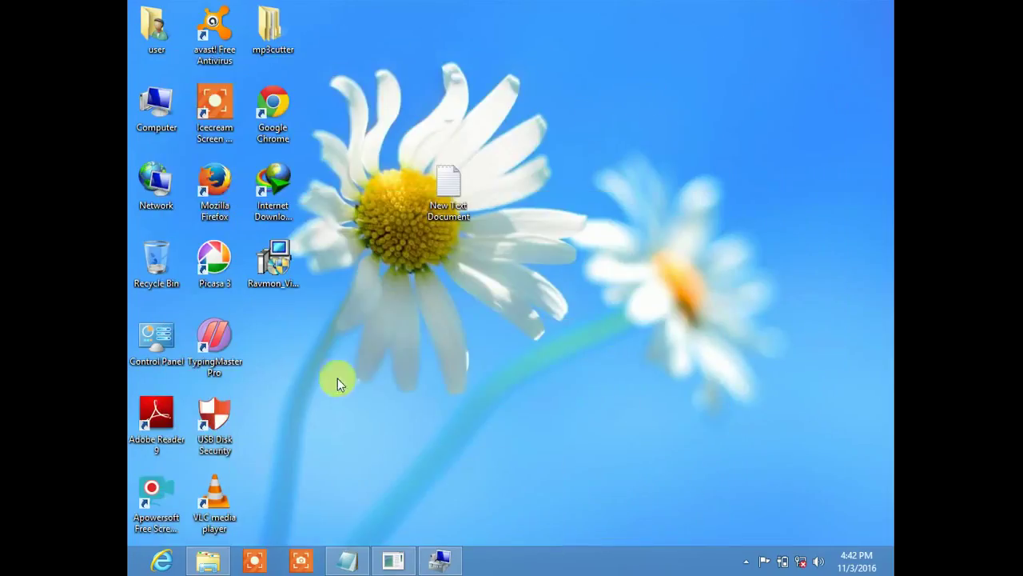
Back in DriverPack Solution, select all drivers, then exclude the Touchpad Alps, both Touchpad Cypress and the Touchpad Synaptics "Lenovo Pointing Device" updates
{"action": "left_click", "coordinate": [393, 558]}
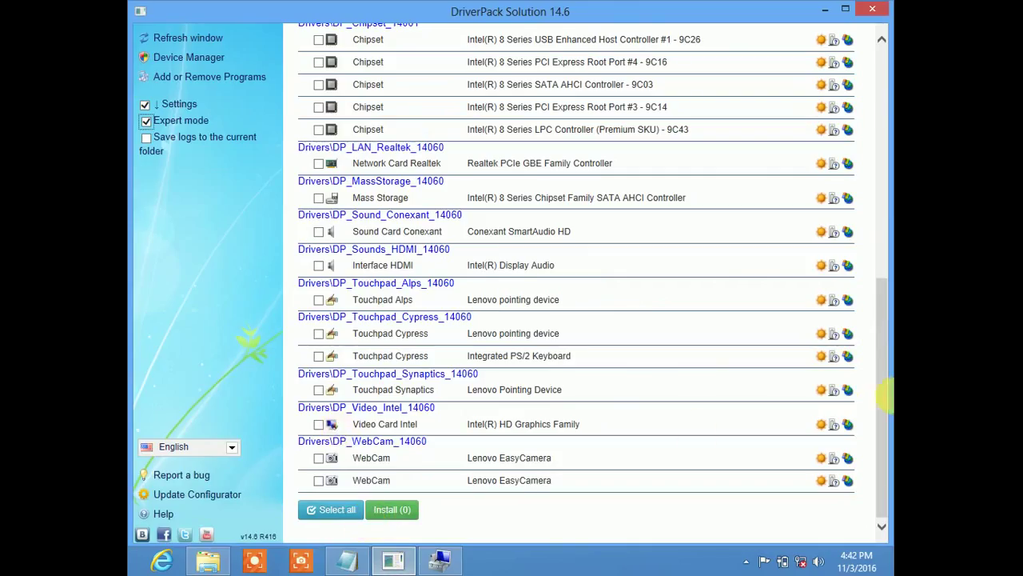
{"action": "left_click_drag", "start_coordinate": [880, 378], "coordinate": [884, 411]}
{"action": "left_click", "coordinate": [324, 510]}
{"action": "left_click", "coordinate": [318, 389]}
{"action": "left_click", "coordinate": [318, 355]}
{"action": "left_click", "coordinate": [318, 334]}
{"action": "left_click", "coordinate": [318, 300]}
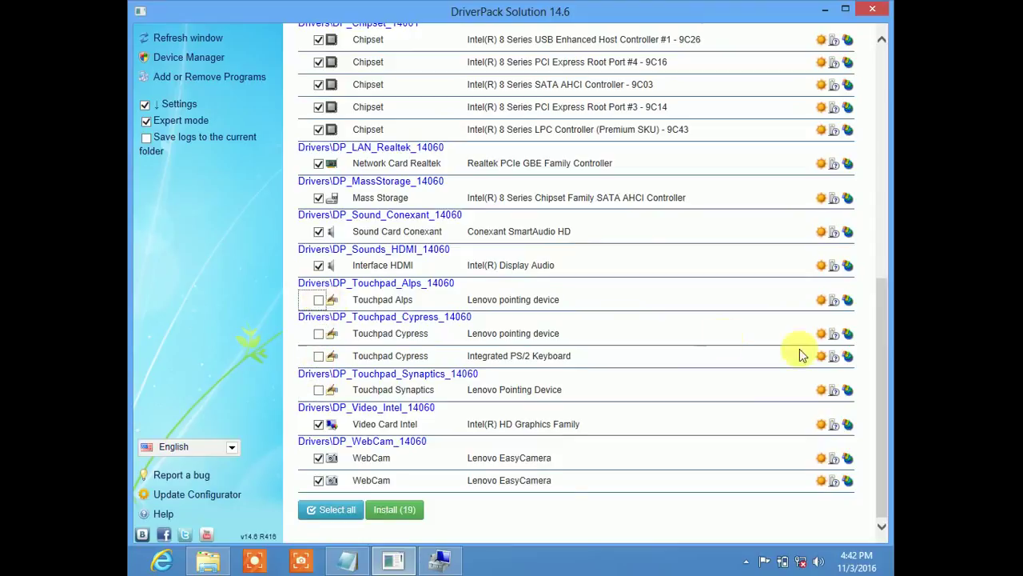
Exclude the missing Touchpad Synaptics "Synaptics SMBus Driver" and start installing the remaining selected drivers, confirming the installation
{"action": "left_click_drag", "start_coordinate": [885, 360], "coordinate": [864, 162]}
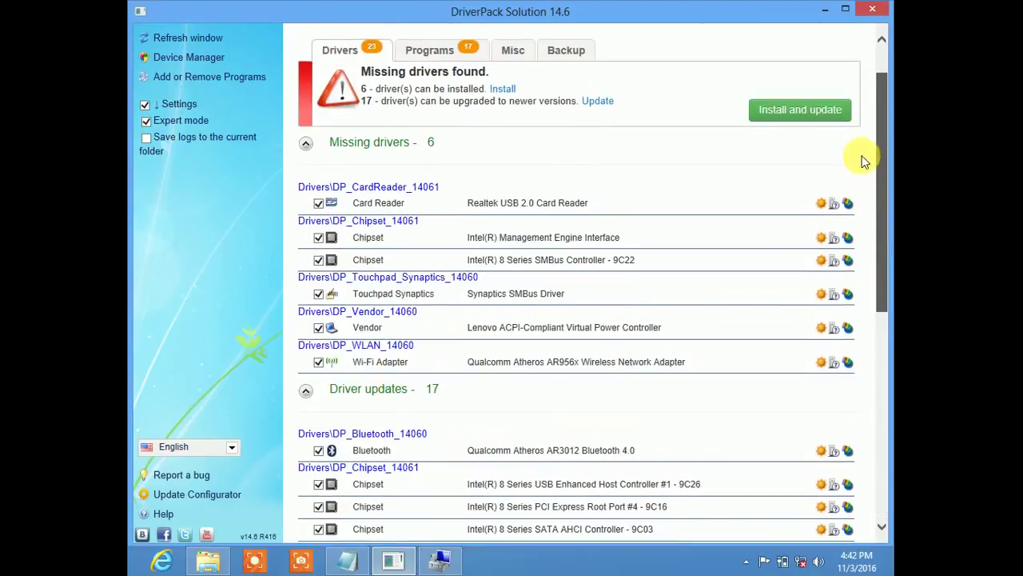
{"action": "left_click", "coordinate": [318, 293]}
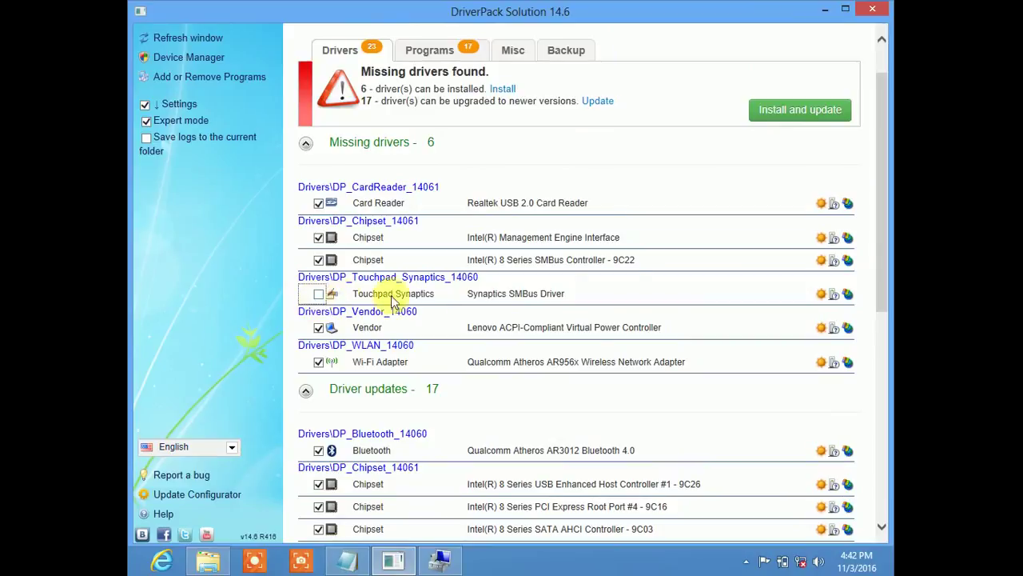
{"action": "left_click_drag", "start_coordinate": [880, 166], "coordinate": [877, 419]}
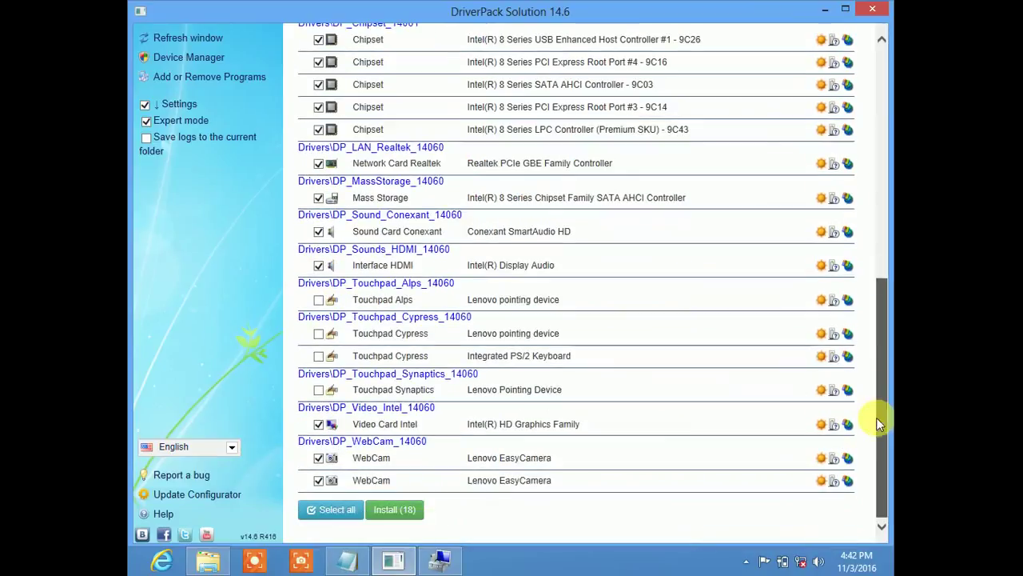
{"action": "left_click", "coordinate": [395, 518]}
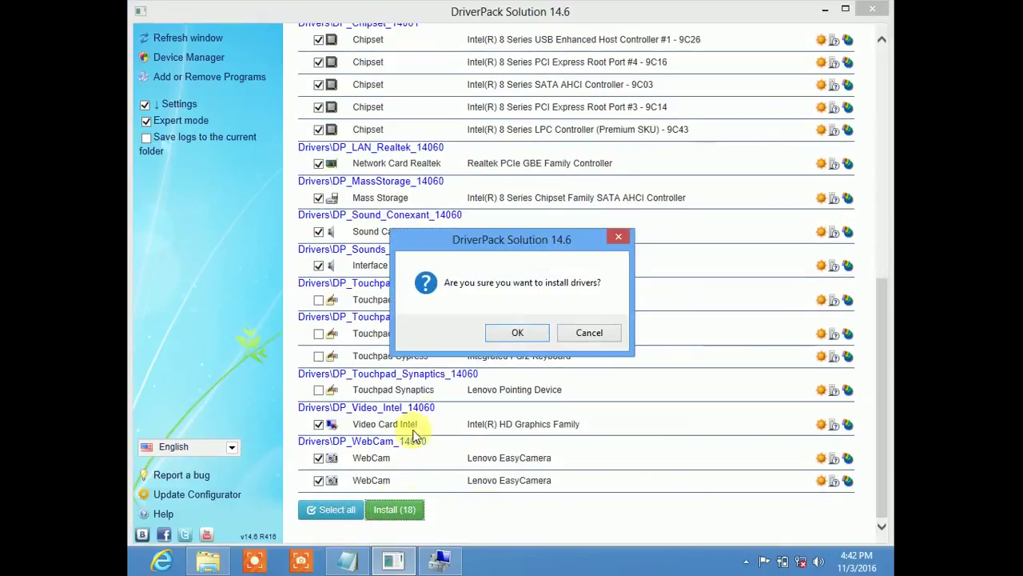
{"action": "left_click", "coordinate": [516, 334]}
{"action": "left_click_drag", "start_coordinate": [873, 359], "coordinate": [810, 91]}
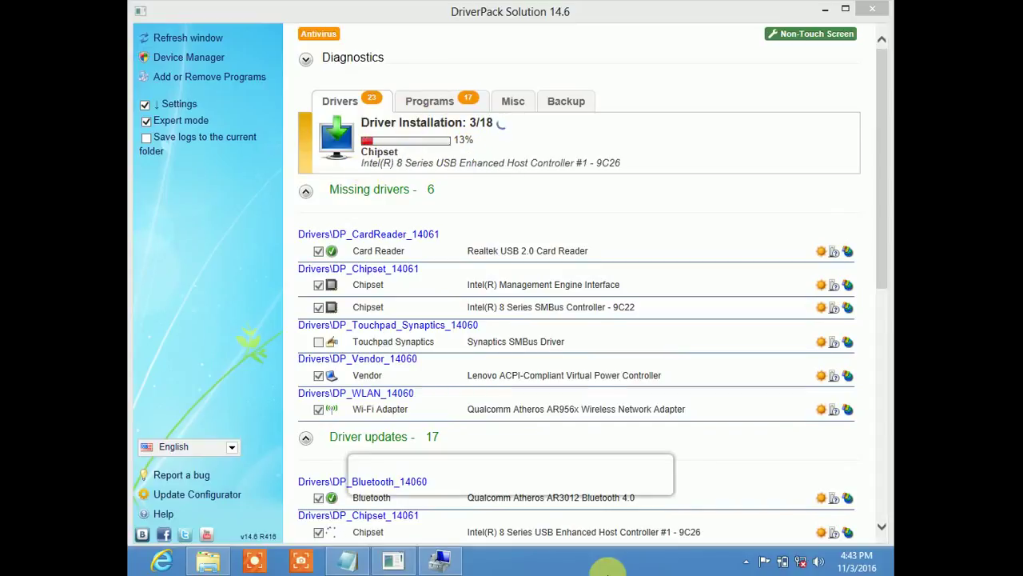
{"action": "left_click", "coordinate": [746, 561]}
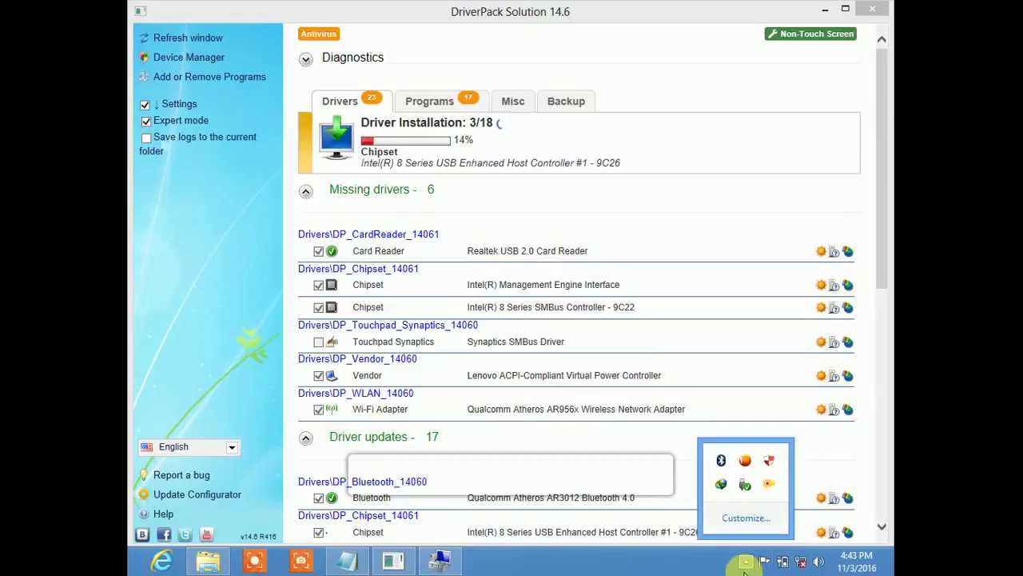
{"action": "left_click", "coordinate": [686, 568]}
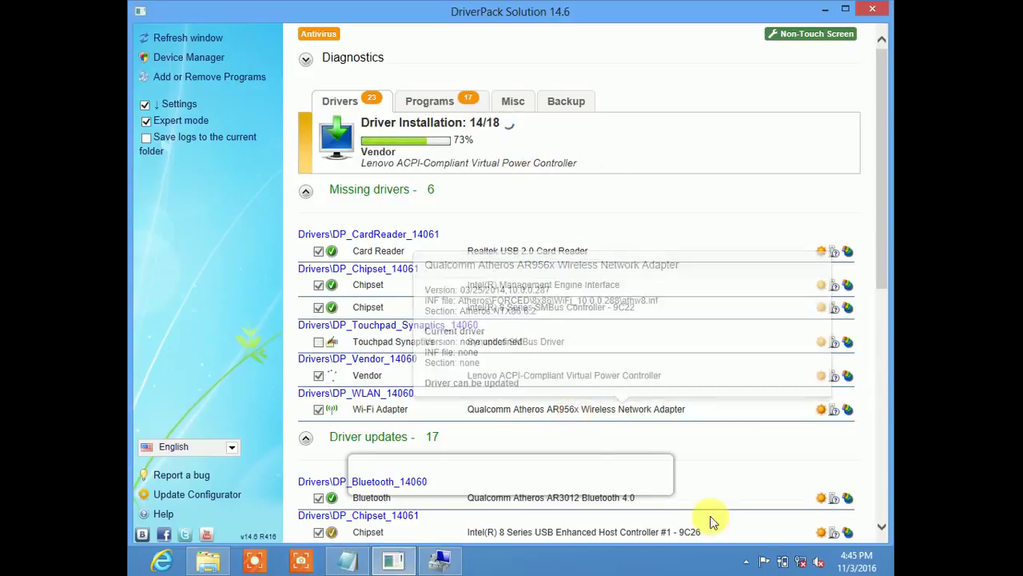
{"action": "left_click", "coordinate": [746, 562]}
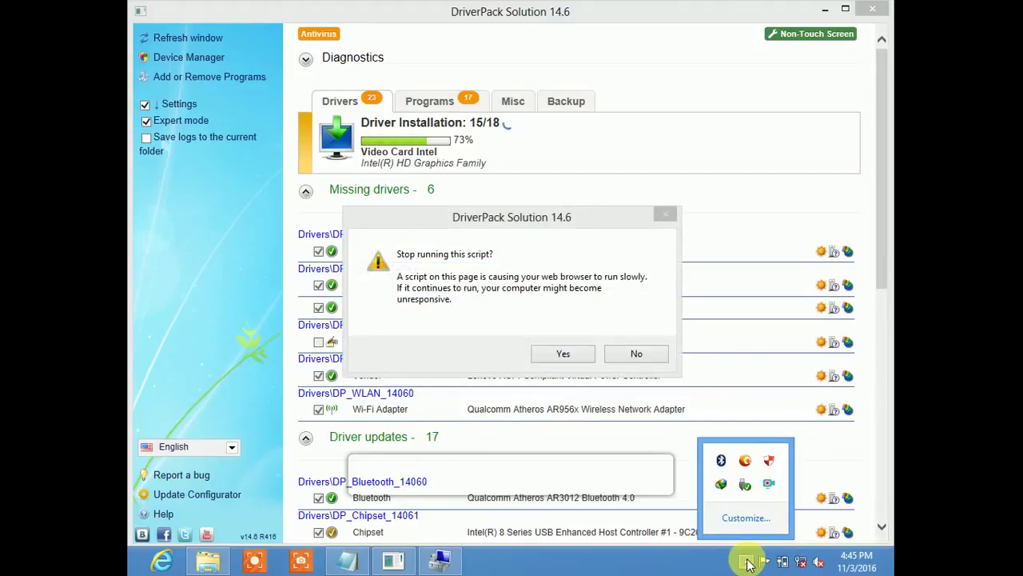
{"action": "left_click", "coordinate": [564, 234]}
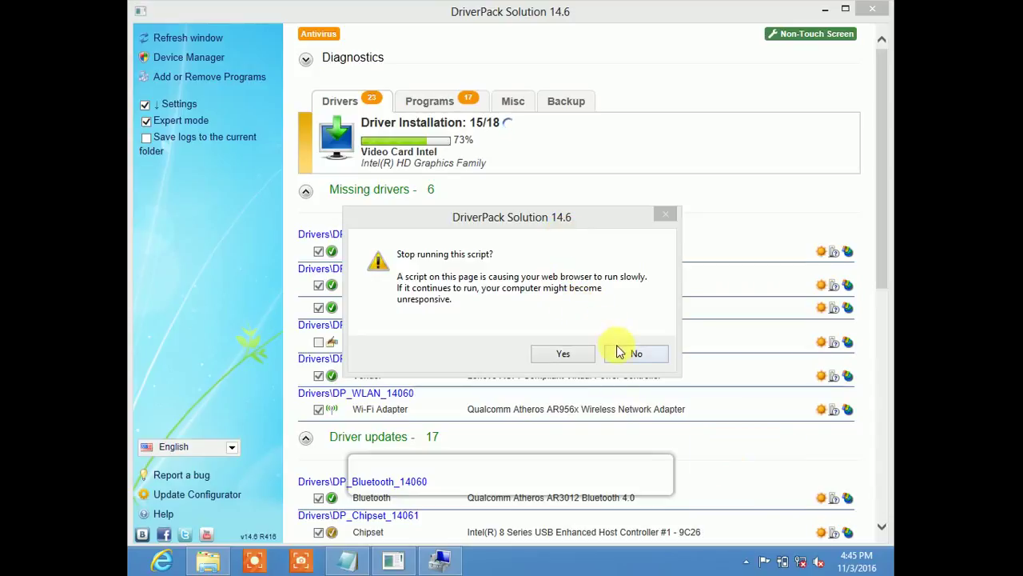
Stop the slow-running script and postpone the Internet Explorer 10 setup
{"action": "left_click", "coordinate": [566, 353]}
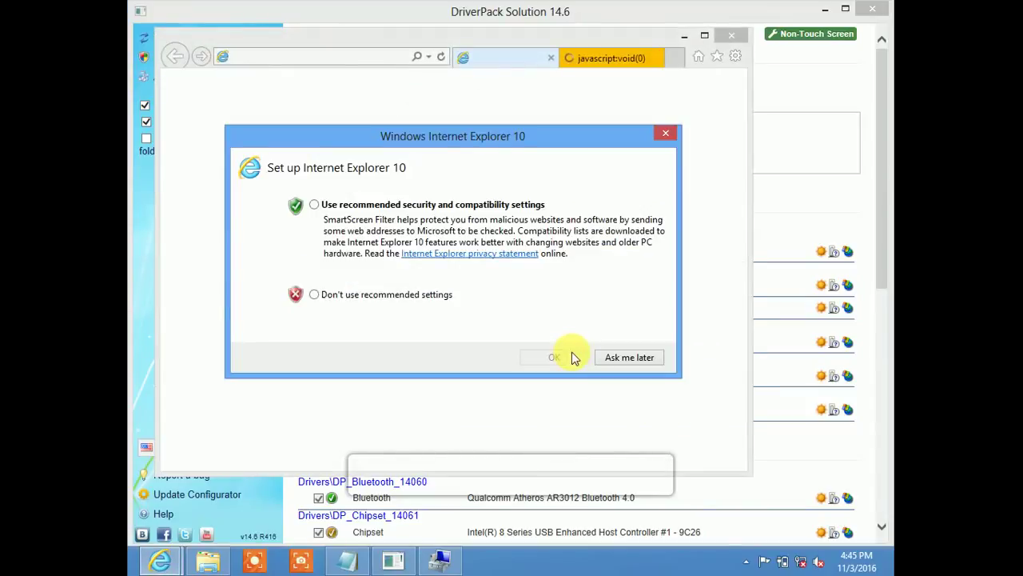
{"action": "left_click", "coordinate": [411, 296]}
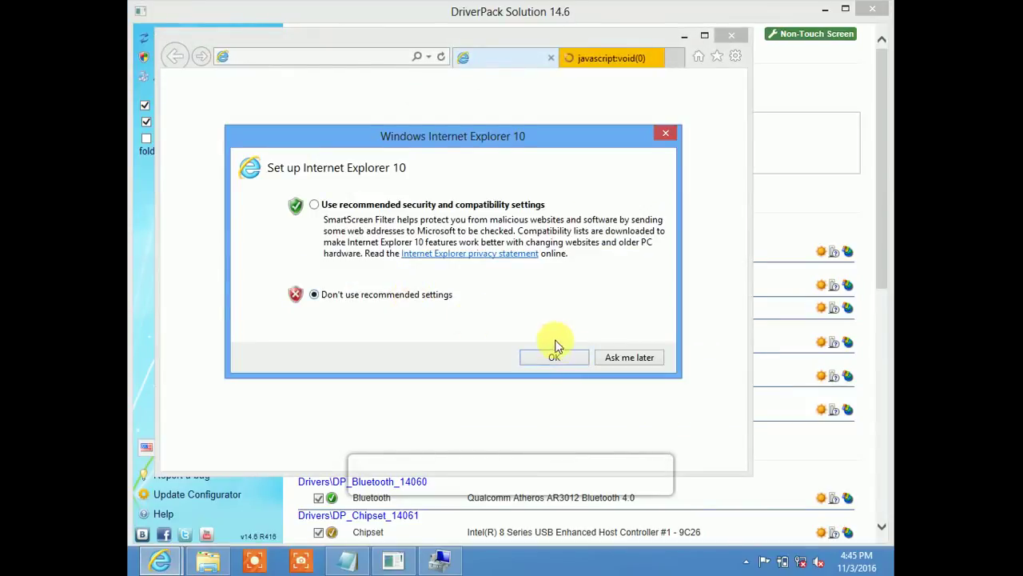
{"action": "left_click", "coordinate": [610, 359]}
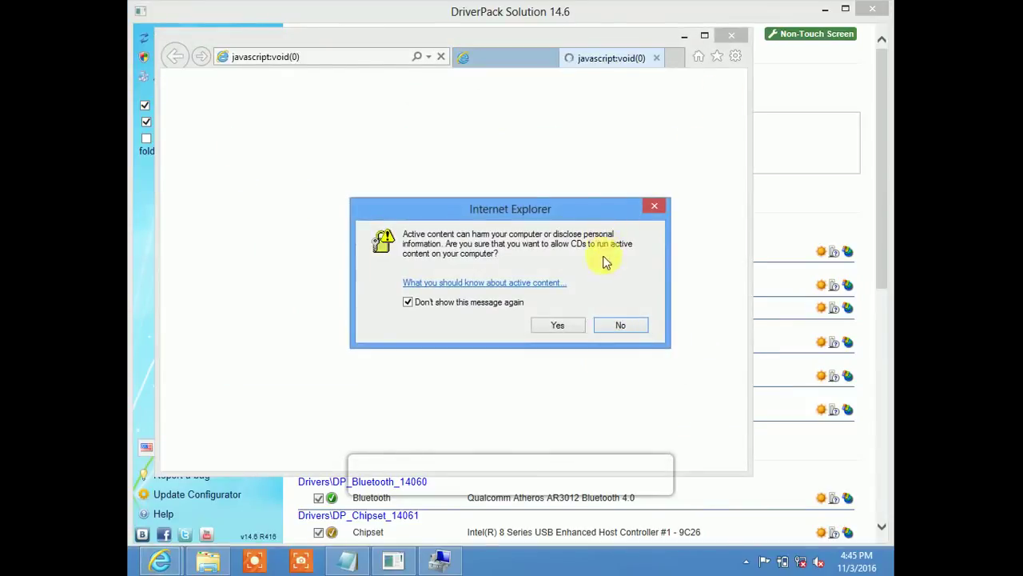
Refuse to let CDs run active content and close all Internet Explorer tabs
{"action": "left_click", "coordinate": [612, 323]}
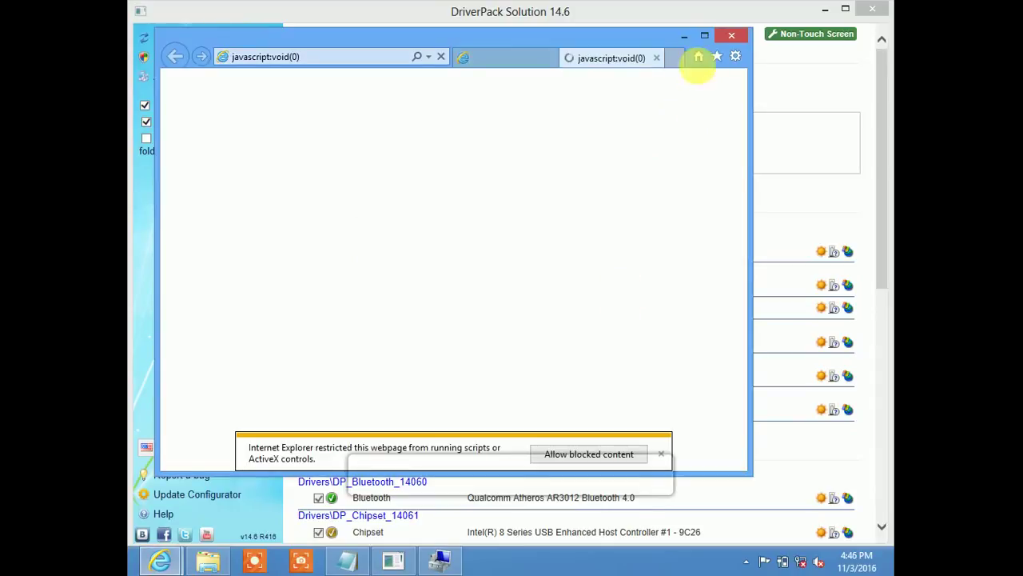
{"action": "left_click", "coordinate": [724, 36]}
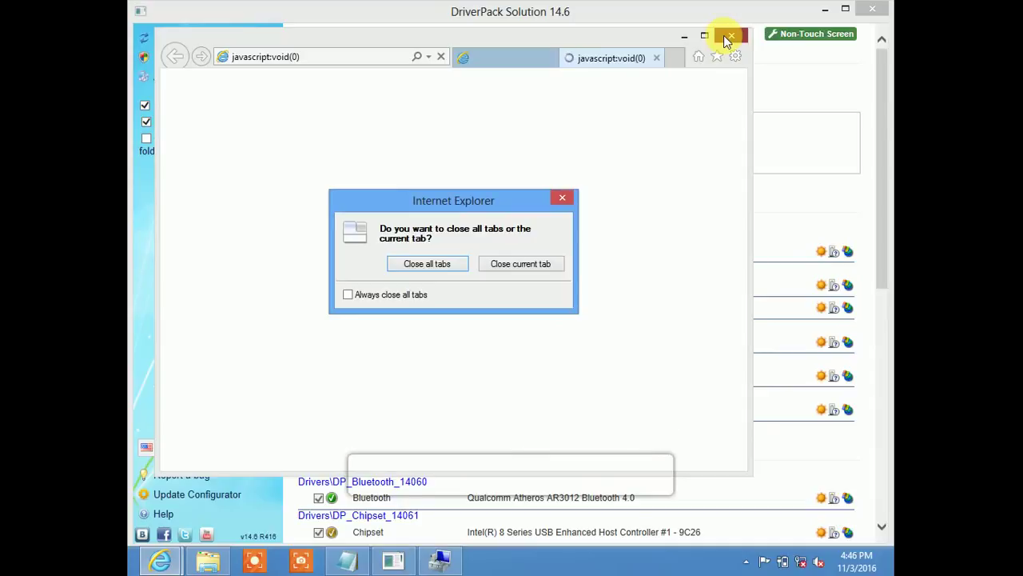
{"action": "left_click", "coordinate": [419, 269]}
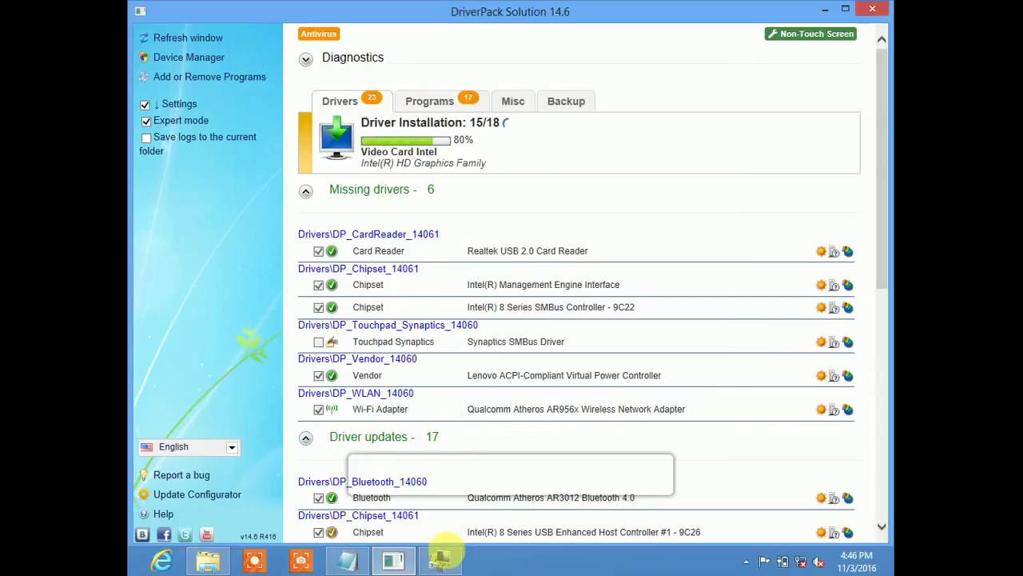
Switch to Computer Management, check the display adapter and Other devices in Device Manager, and minimize the window
{"action": "left_click", "coordinate": [445, 558]}
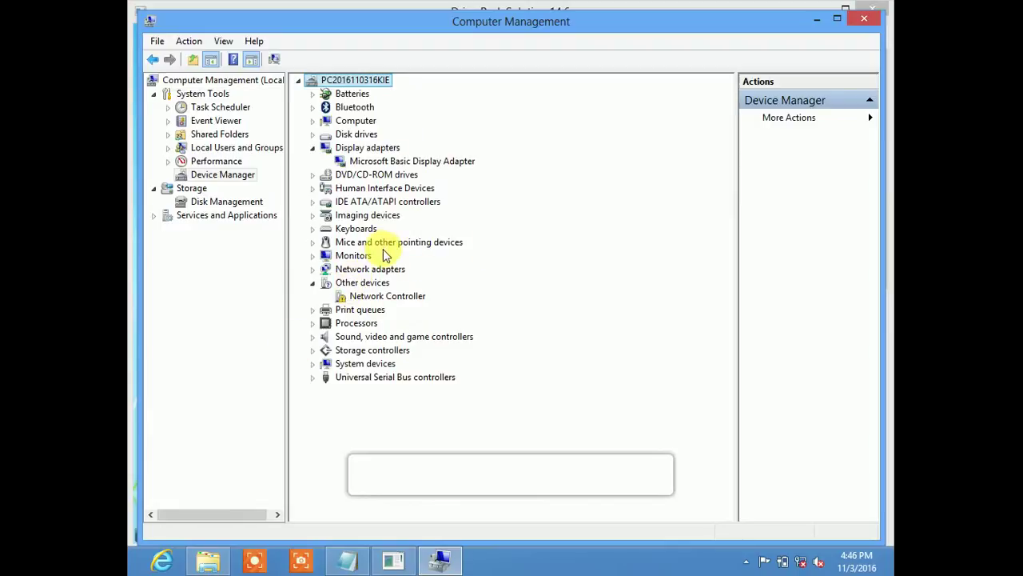
{"action": "left_click", "coordinate": [312, 288]}
{"action": "left_click", "coordinate": [312, 290]}
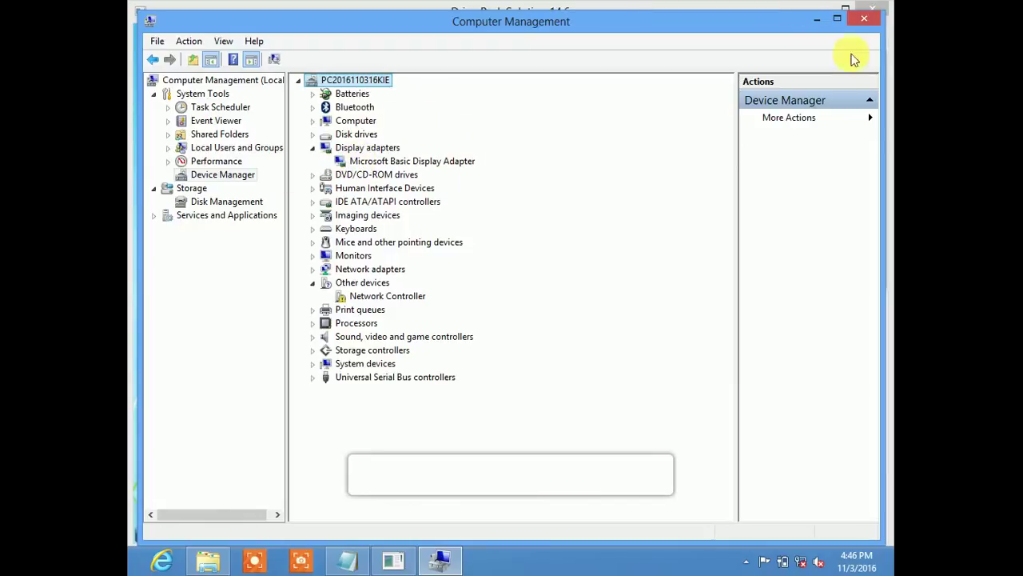
{"action": "left_click", "coordinate": [814, 23]}
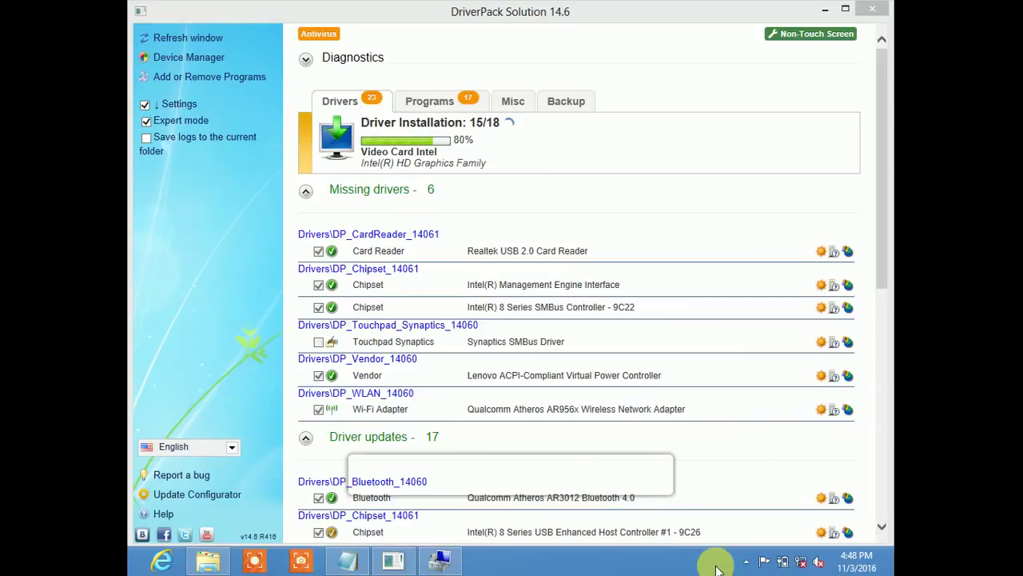
{"action": "left_click", "coordinate": [747, 562]}
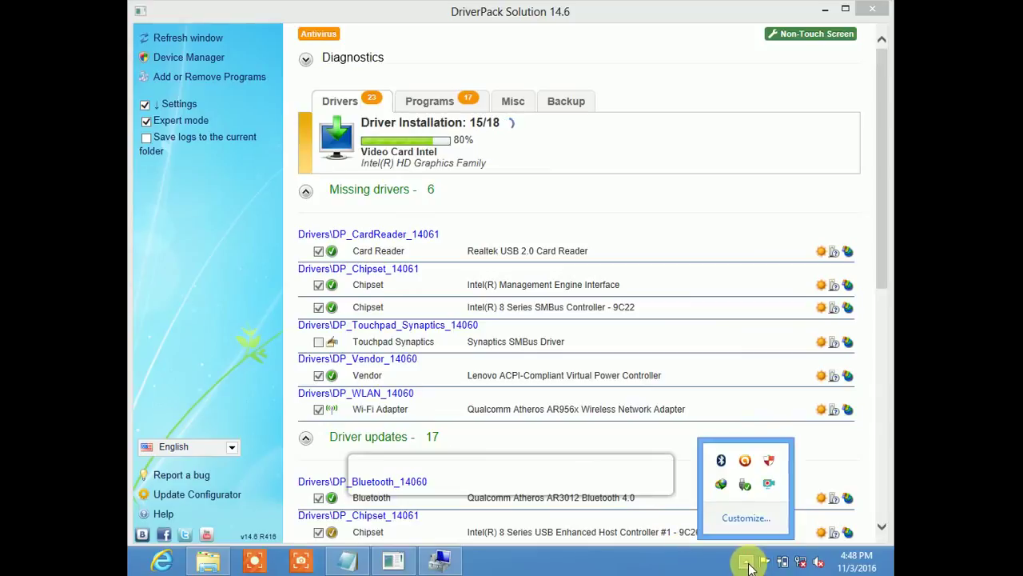
{"action": "left_click", "coordinate": [747, 563]}
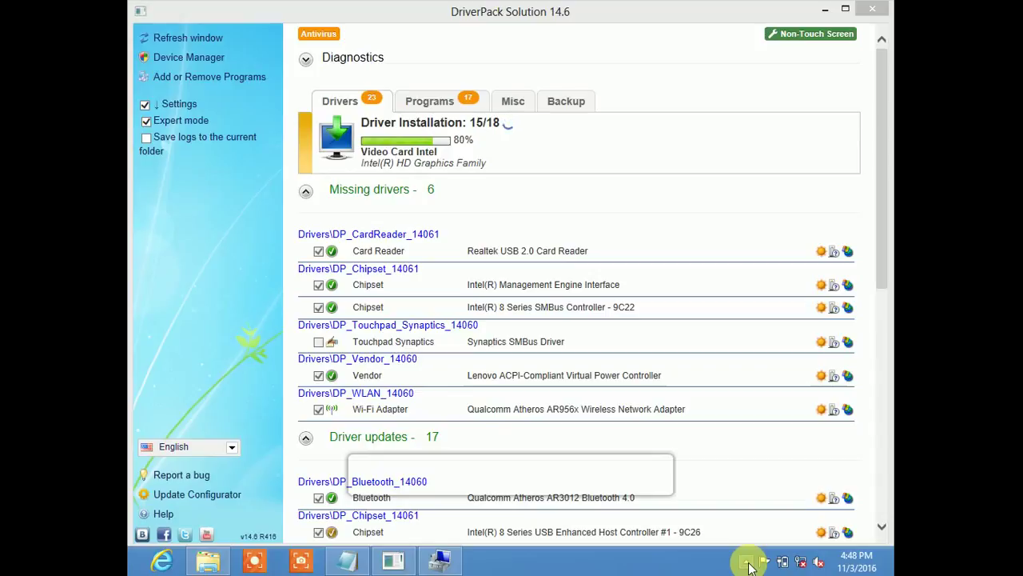
Switch to Notepad, add the lines "whan the instalation is completed pls" and "restart your pc" below the existing text, and minimize the window
{"action": "left_click", "coordinate": [353, 561]}
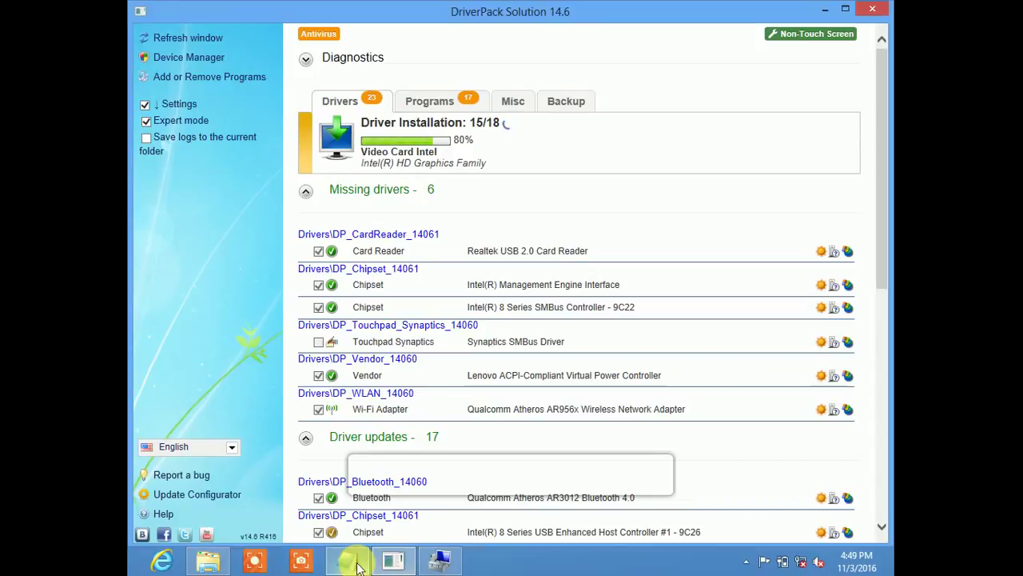
{"action": "left_click", "coordinate": [354, 560]}
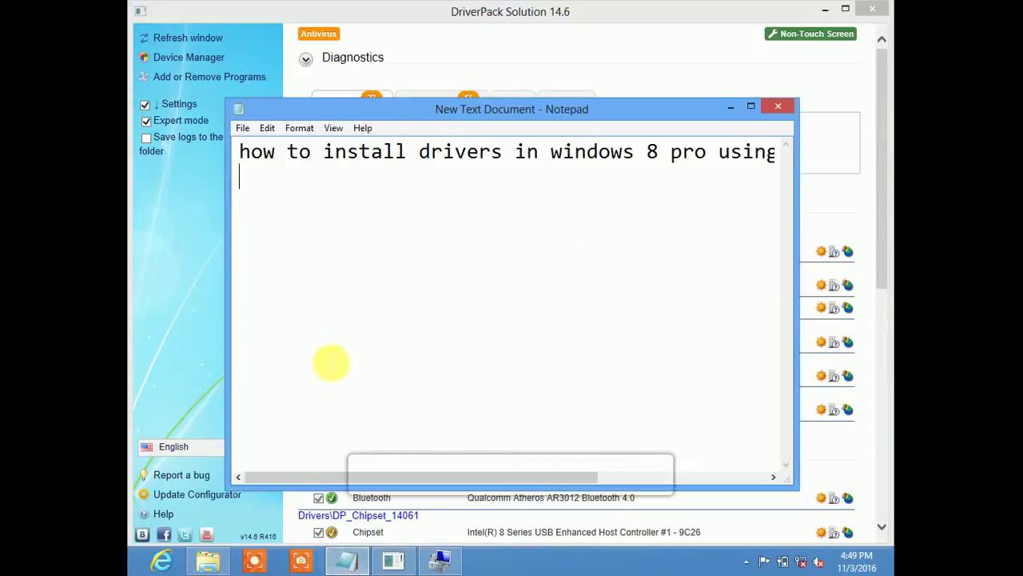
{"action": "type", "text": "w"}
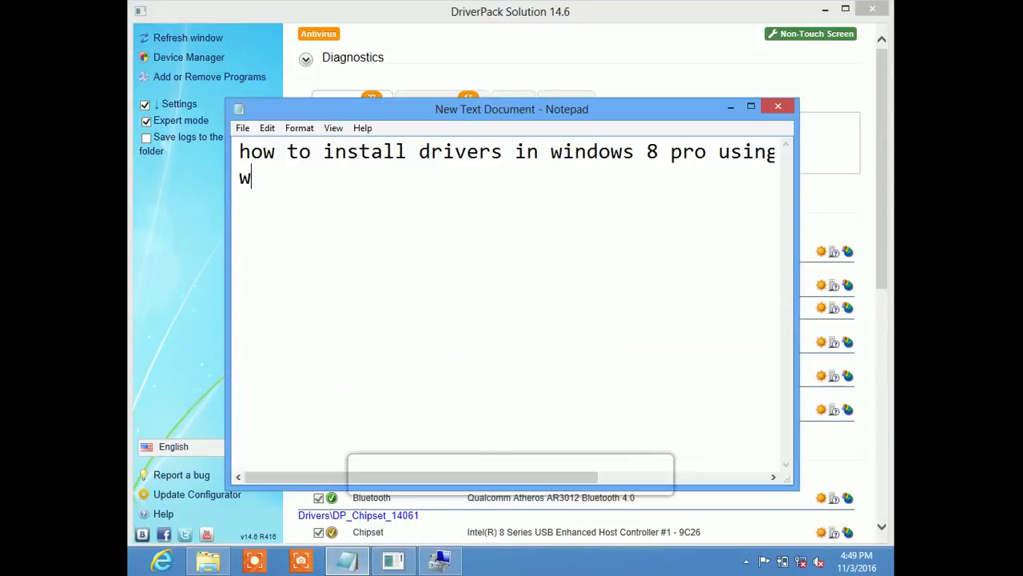
{"action": "type", "text": "han the ins"}
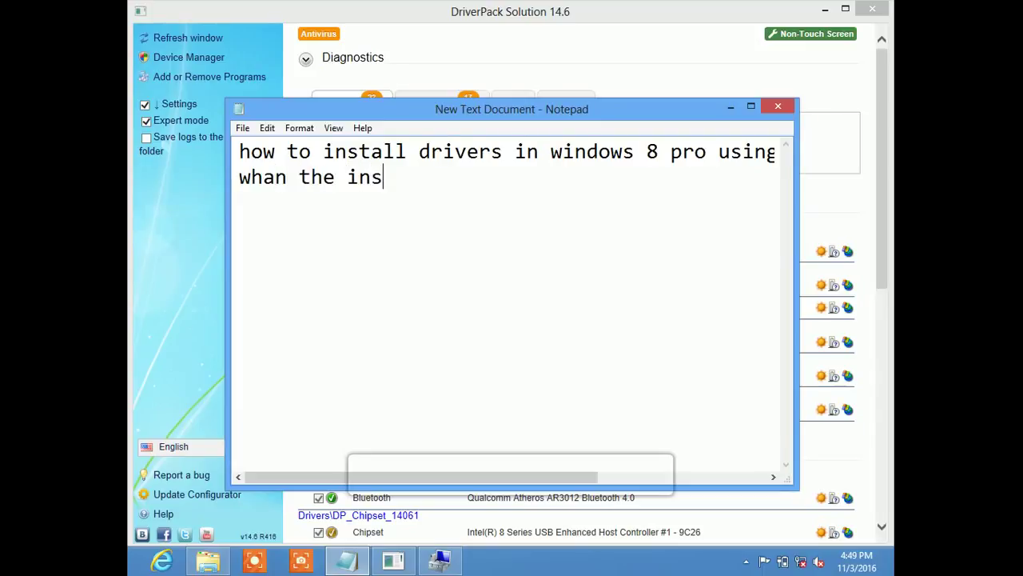
{"action": "type", "text": "talat"}
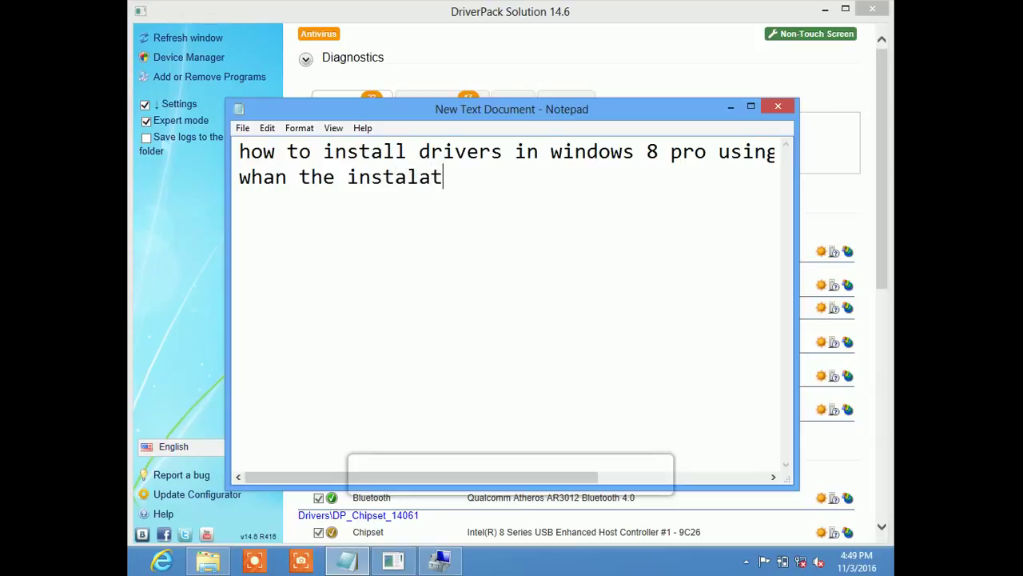
{"action": "type", "text": "ion "}
{"action": "type", "text": "i"}
{"action": "type", "text": "s"}
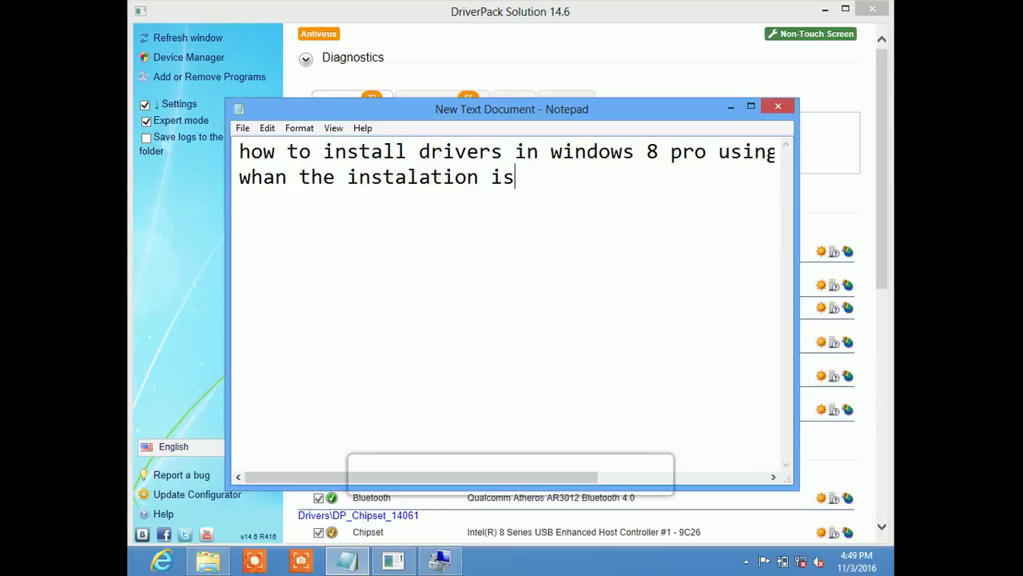
{"action": "type", "text": " compl"}
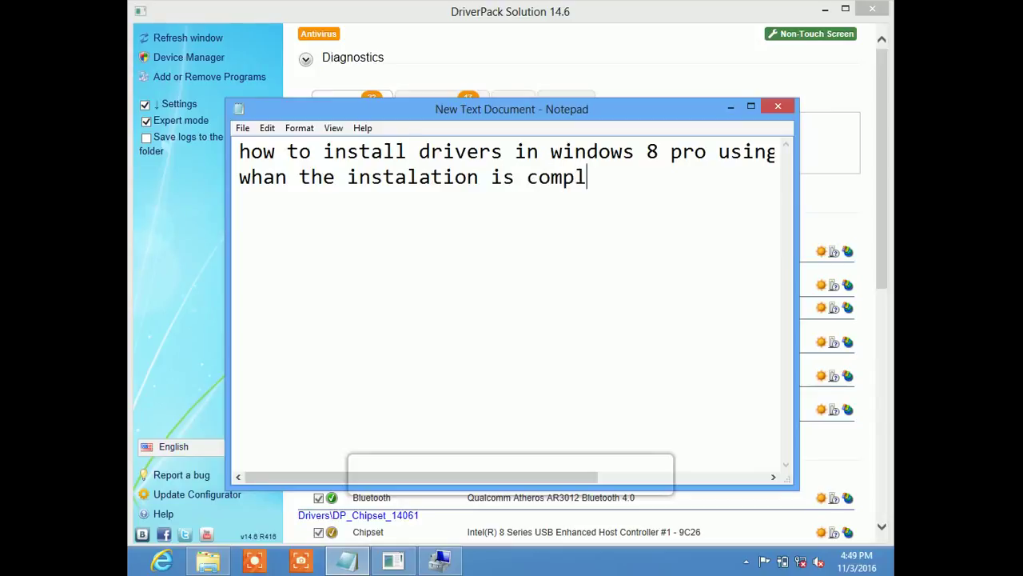
{"action": "type", "text": "eted "}
{"action": "type", "text": "pl"}
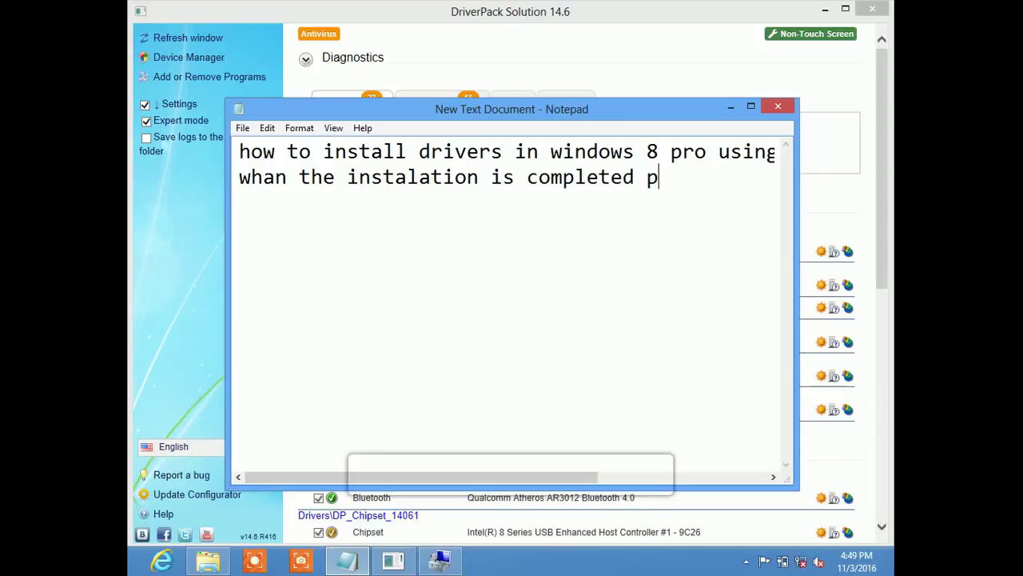
{"action": "type", "text": "s"}
{"action": "key", "text": "Return"}
{"action": "type", "text": "res"}
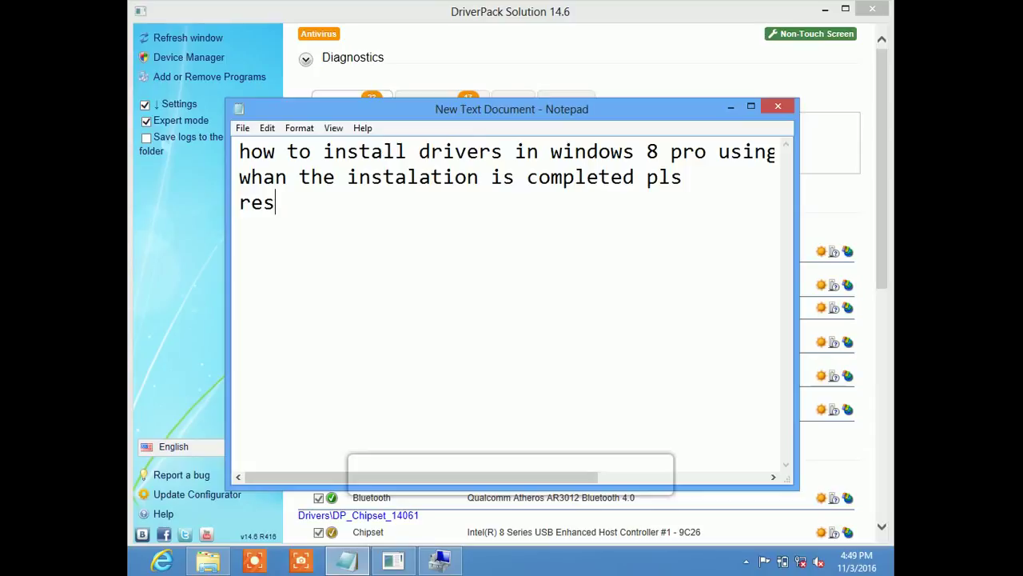
{"action": "type", "text": "tart you"}
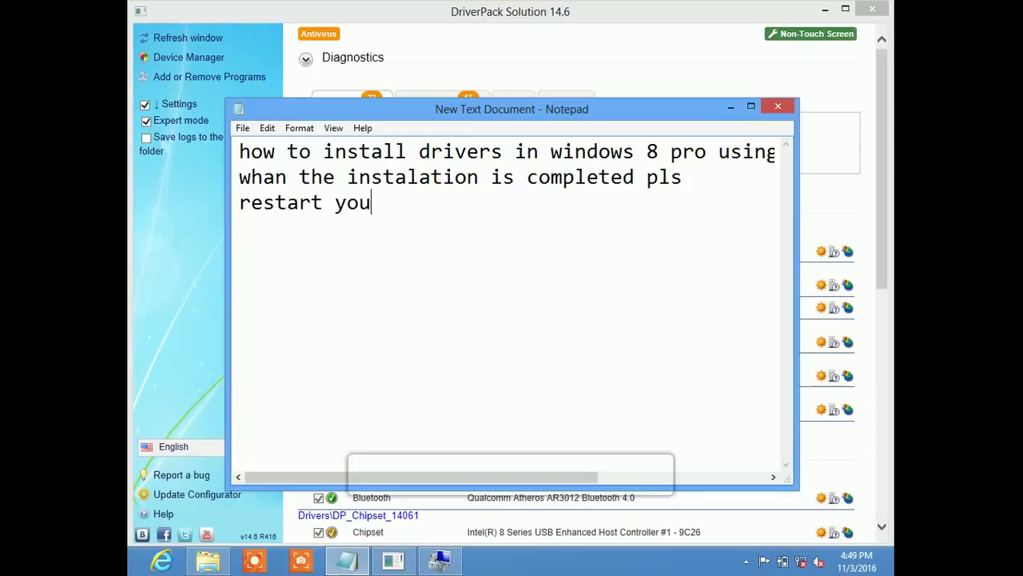
{"action": "type", "text": "r pc"}
{"action": "left_click", "coordinate": [728, 108]}
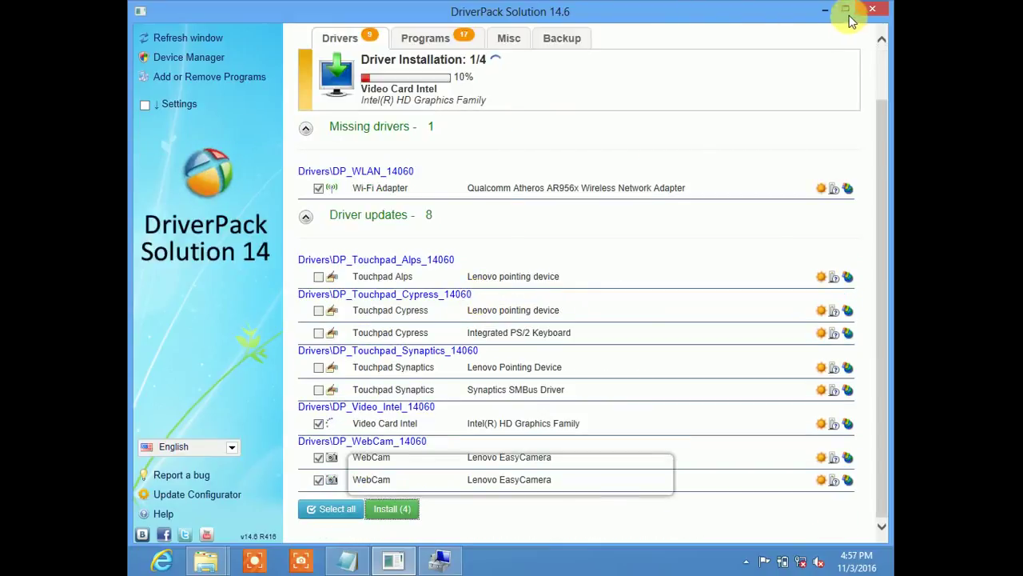
Minimize DriverPack Solution, bring up Device Manager in Computer Management, and move the Notepad note aside so the device tree can be examined
{"action": "left_click", "coordinate": [827, 12]}
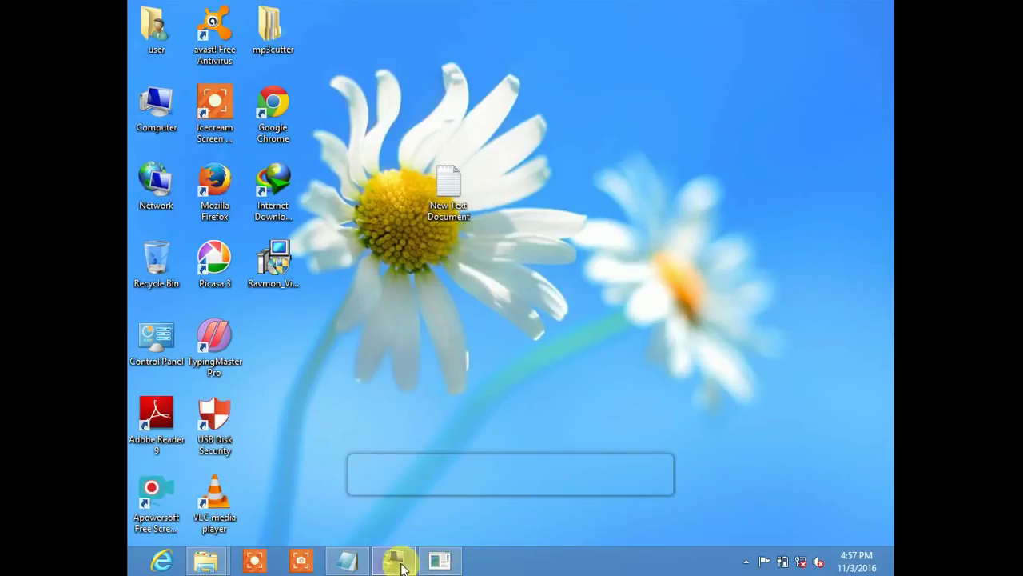
{"action": "left_click", "coordinate": [400, 564]}
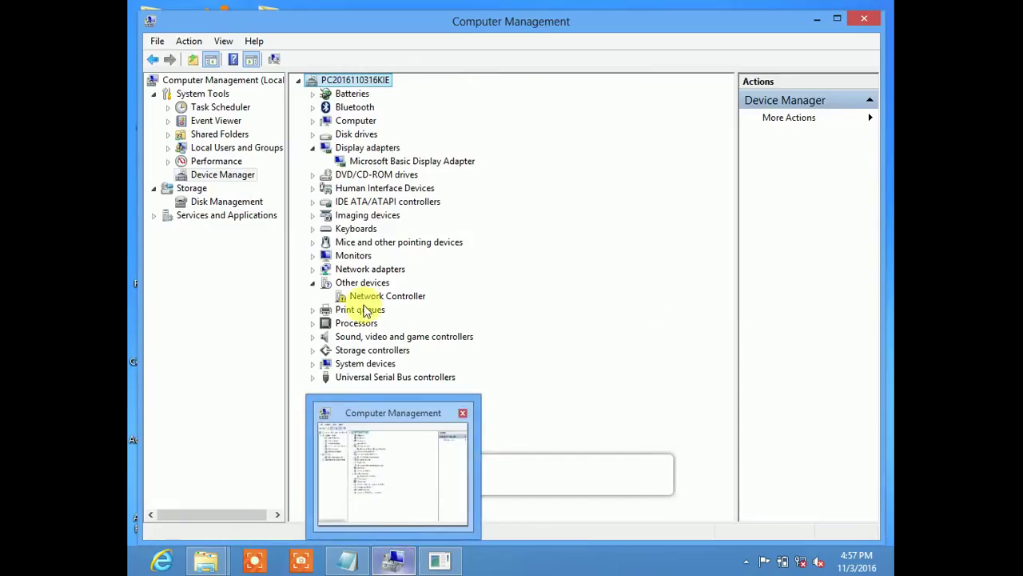
{"action": "left_click", "coordinate": [352, 564]}
{"action": "left_click_drag", "start_coordinate": [384, 110], "coordinate": [681, 64]}
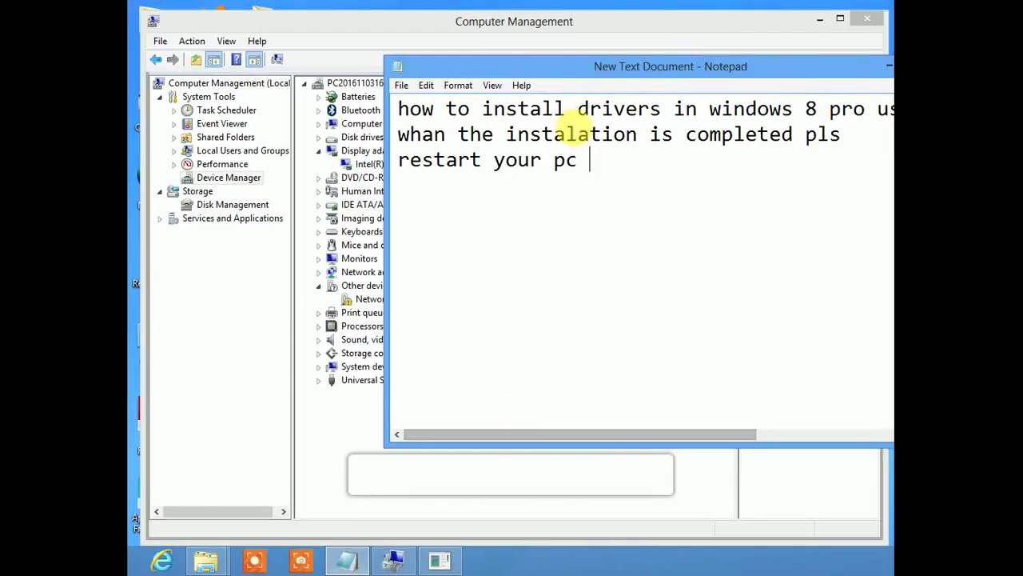
{"action": "left_click_drag", "start_coordinate": [589, 69], "coordinate": [769, 80]}
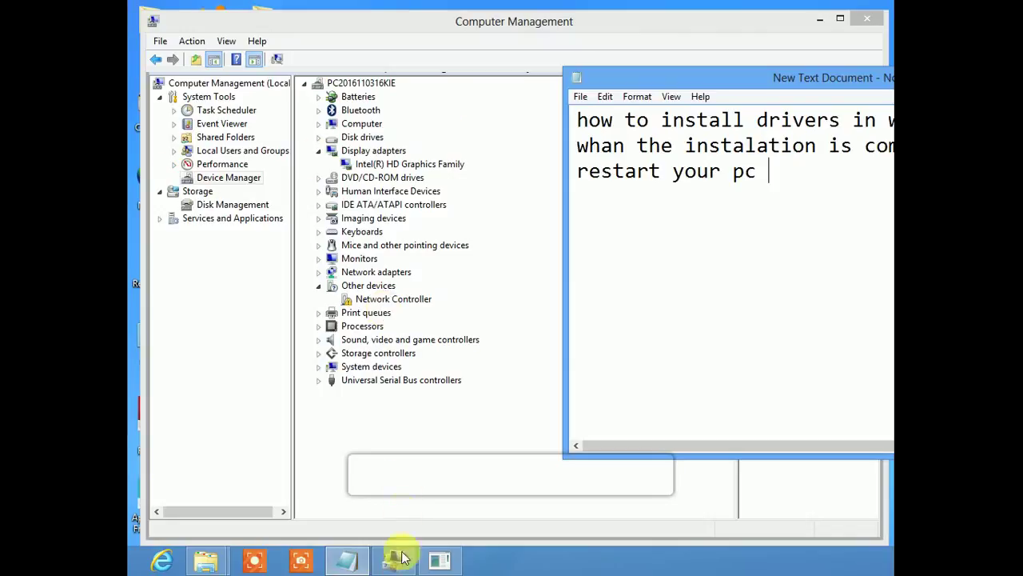
Check the driver installation progress in DriverPack Solution until the missing drivers are installed, and close the program
{"action": "left_click", "coordinate": [444, 569]}
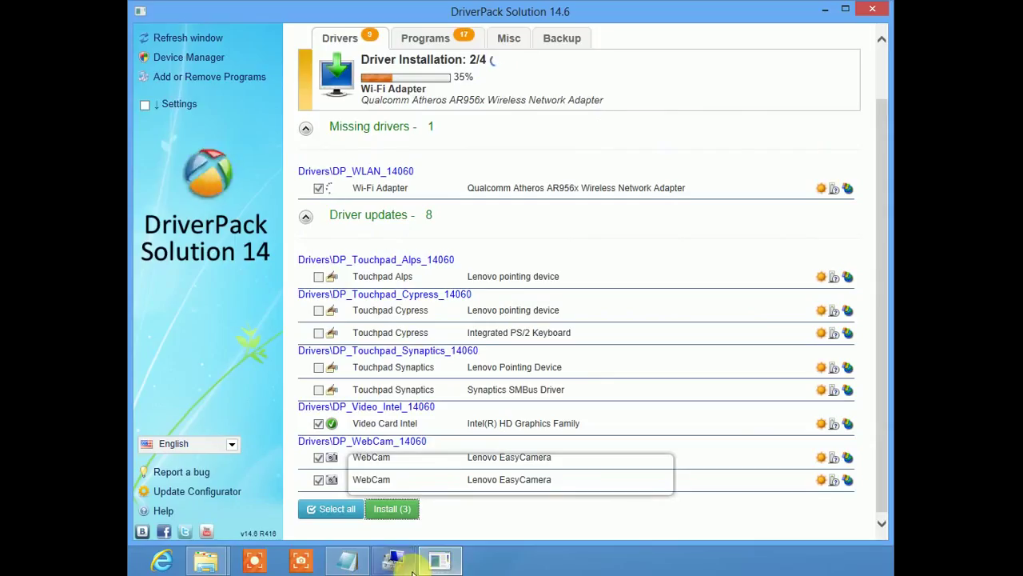
{"action": "left_click", "coordinate": [827, 14]}
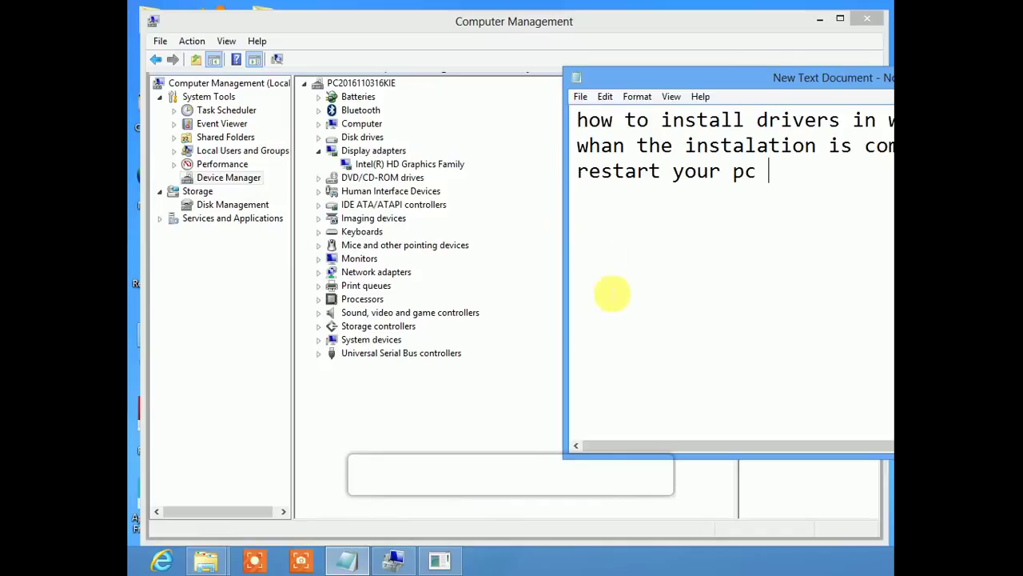
{"action": "left_click", "coordinate": [442, 562]}
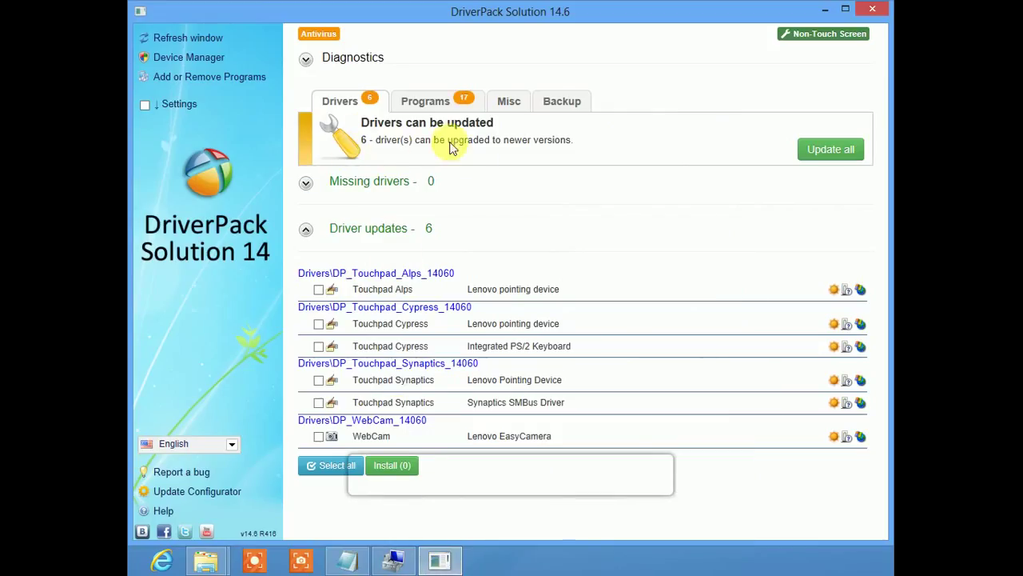
{"action": "left_click", "coordinate": [876, 11]}
Switch to Computer Management, expand Network adapters in Device Manager to check the installed adapters, and collapse the category again
{"action": "left_click", "coordinate": [788, 183]}
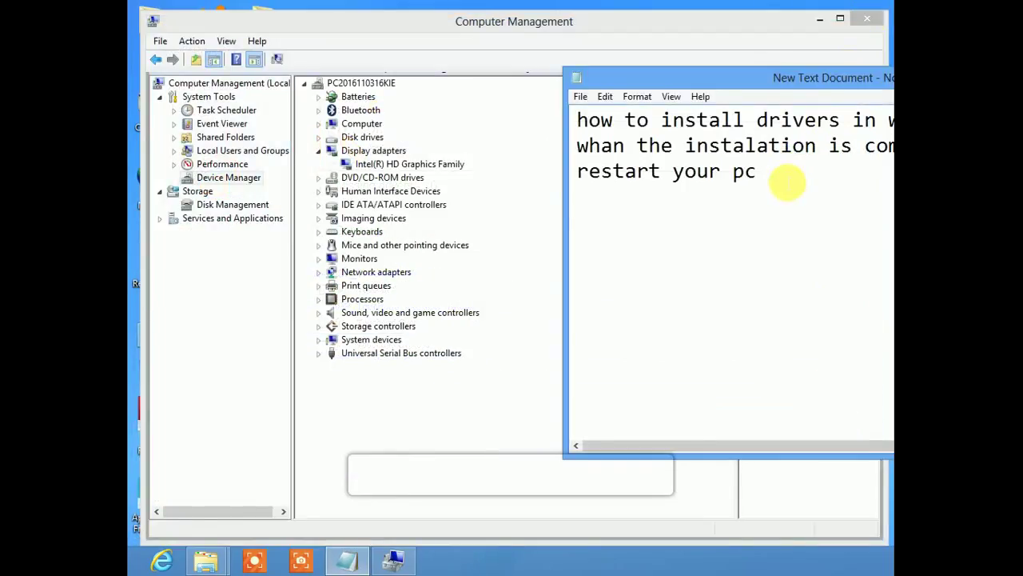
{"action": "left_click", "coordinate": [319, 273]}
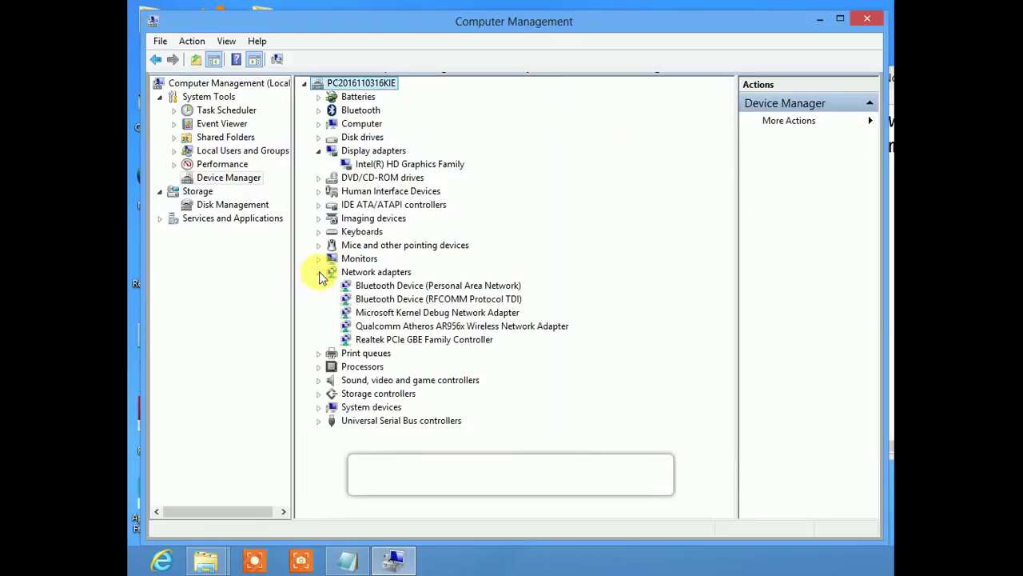
{"action": "left_click", "coordinate": [319, 275]}
Switch back to the Notepad note and add "thanks for" after "restart your pc"
{"action": "key", "text": "alt+Tab"}
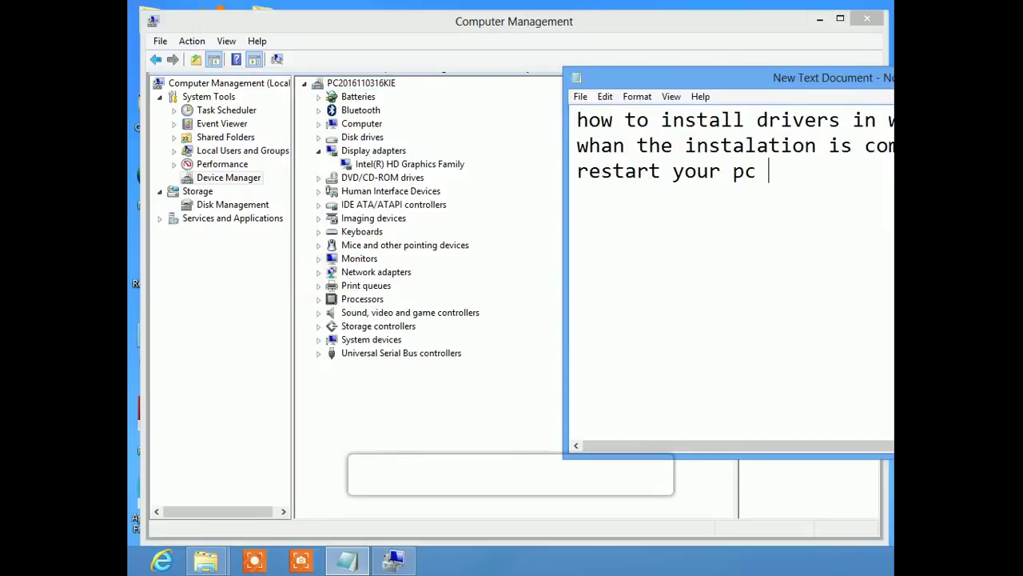
{"action": "type", "text": "thanks for"}
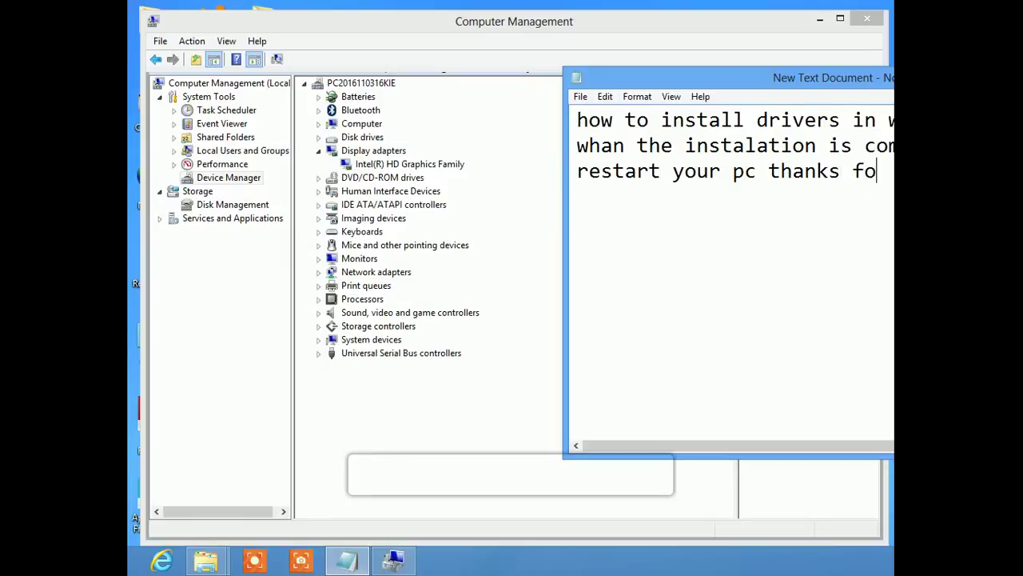